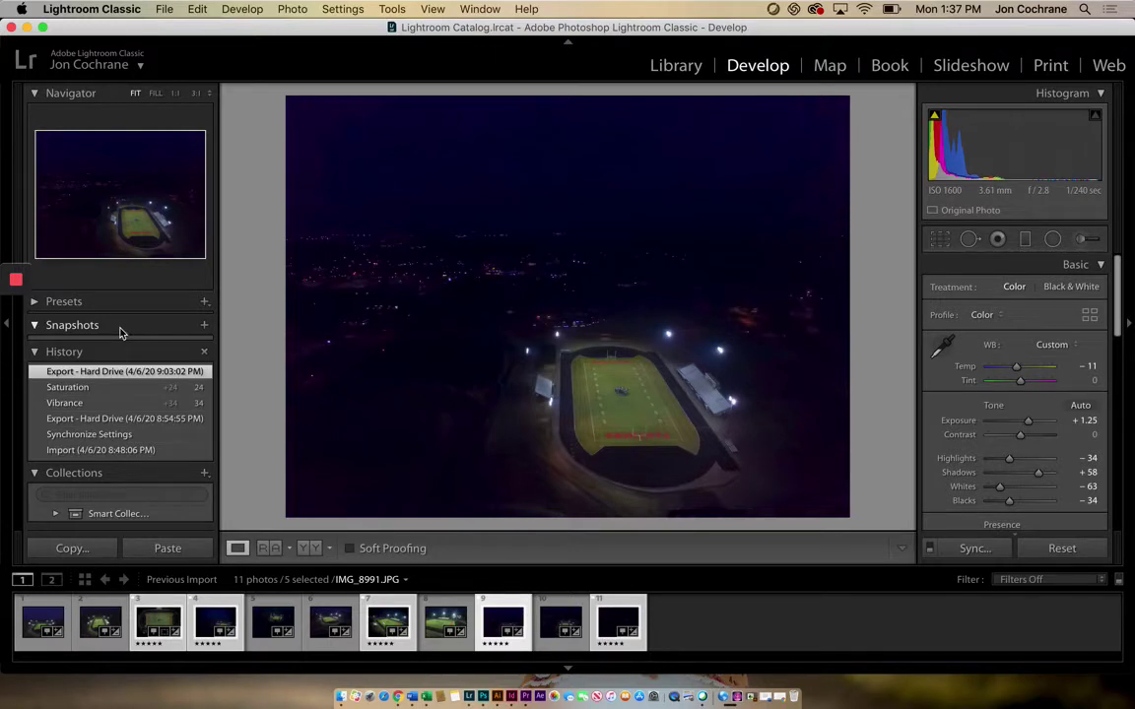
# Step: Open the File menu over the night stadium photo to reach photo importing
pyautogui.click(165, 10)
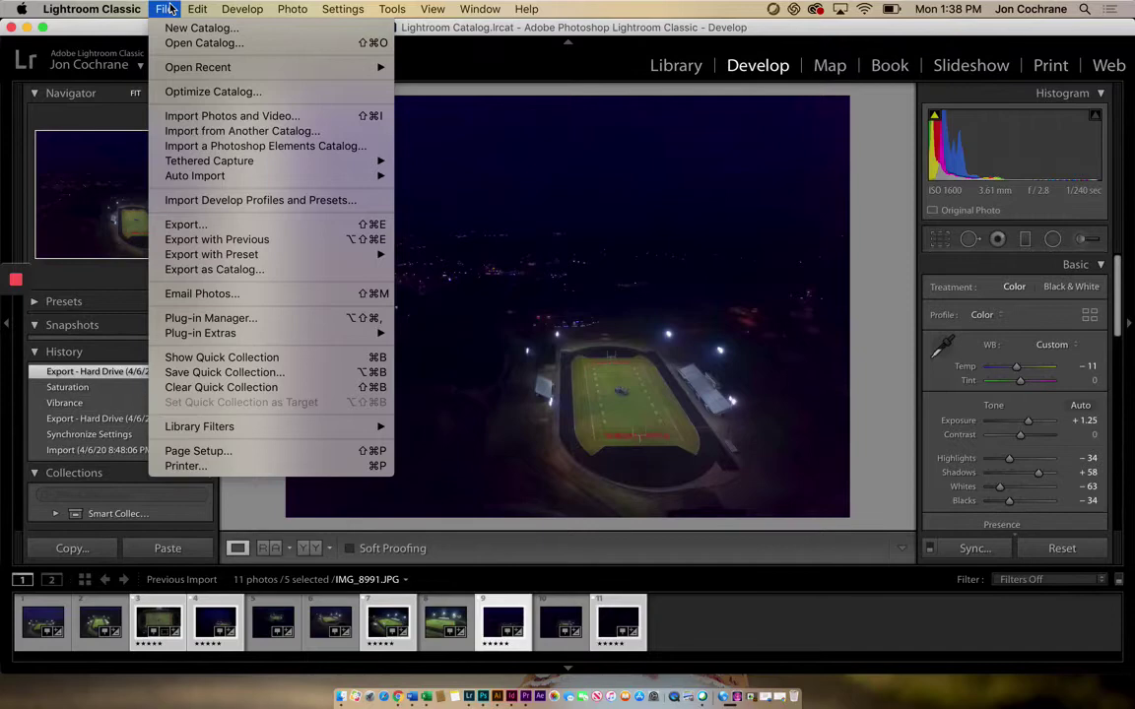
# Step: Start Import Photos and Video with the whole EOS_DIGITAL card as source, listing 36 photos
pyautogui.click(180, 123)
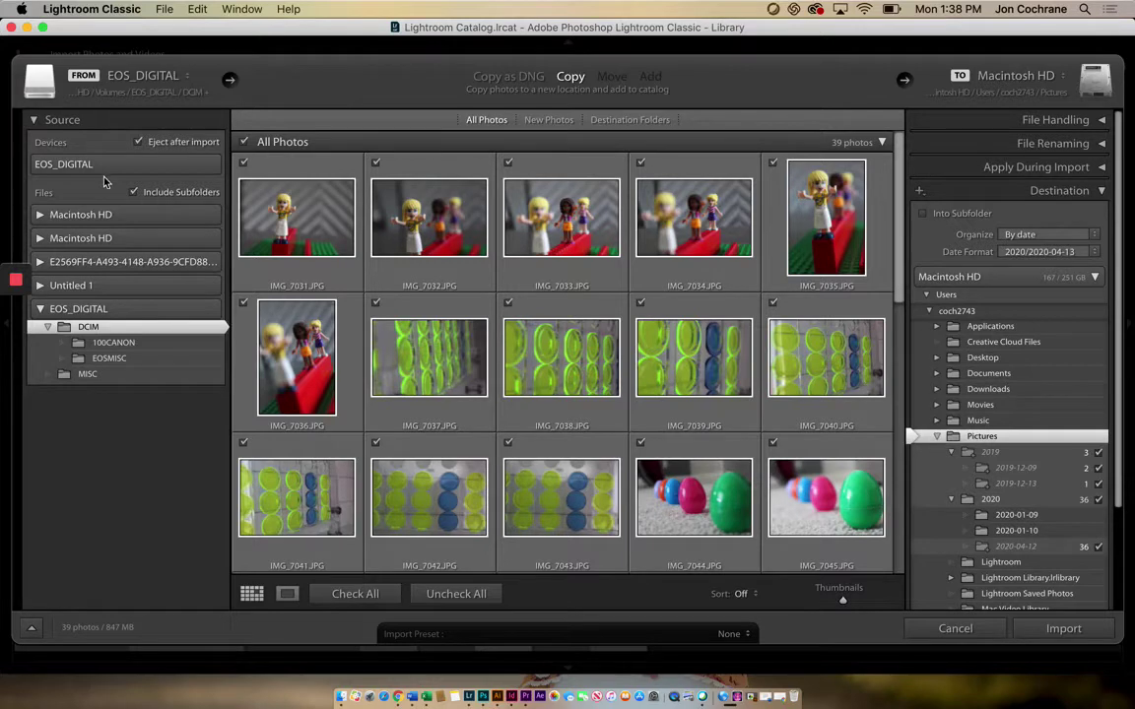
pyautogui.click(187, 77)
pyautogui.click(188, 78)
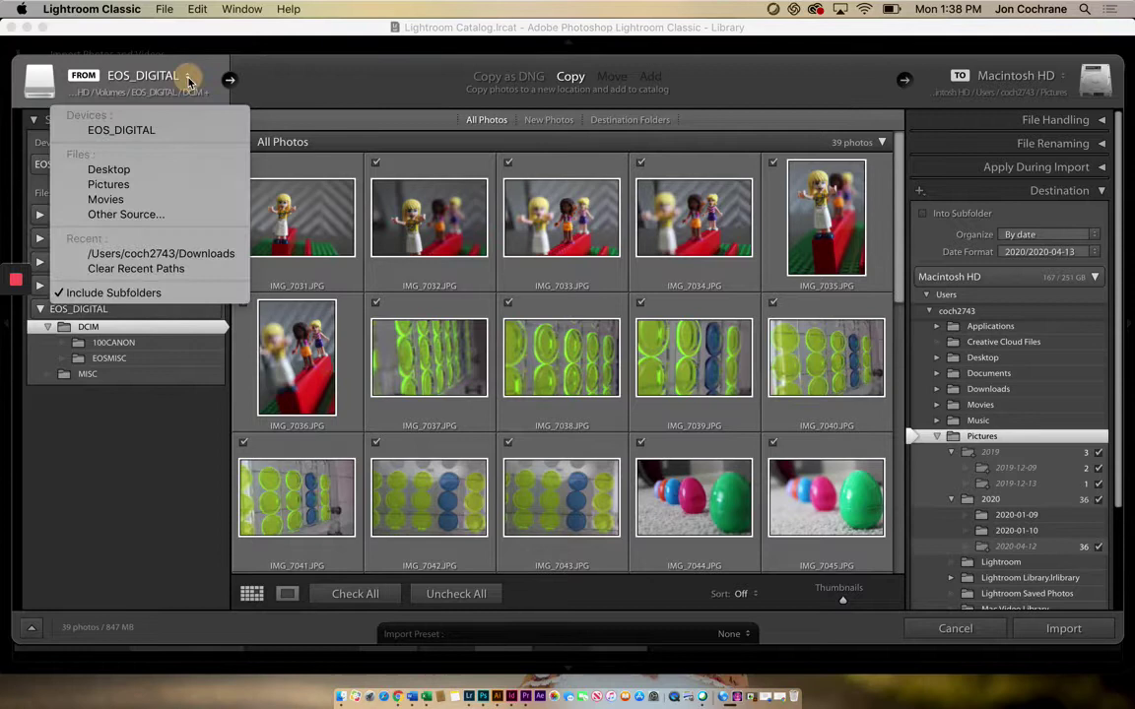
pyautogui.moveTo(190, 82); pyautogui.dragTo(169, 176)
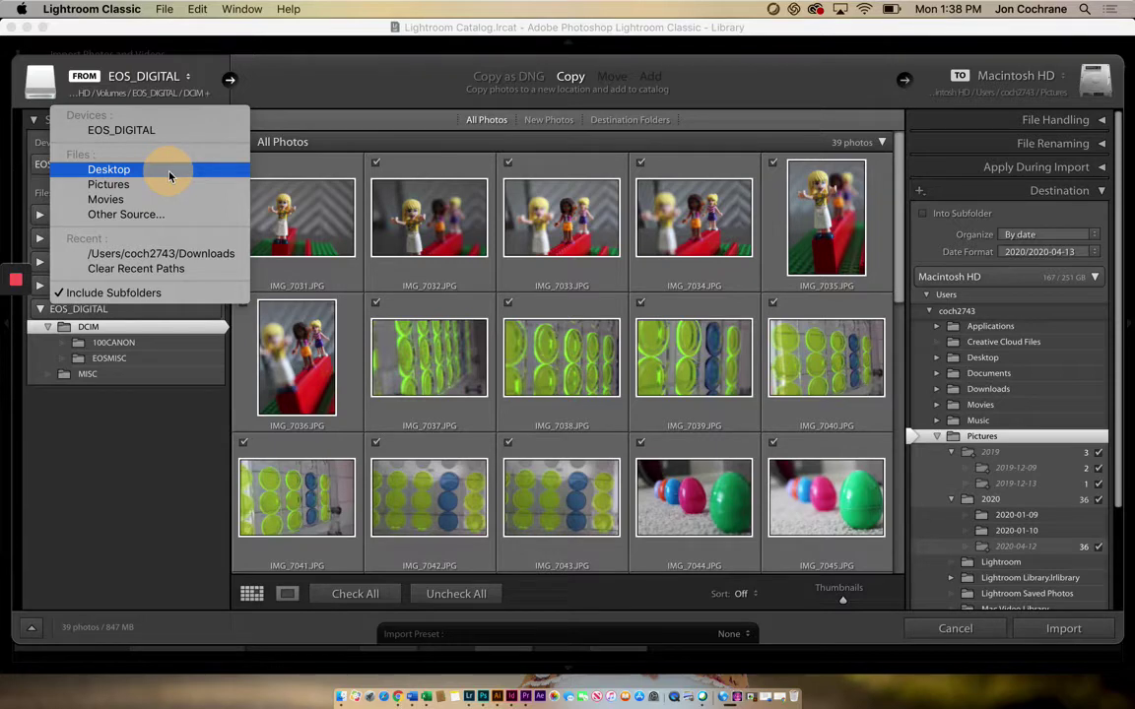
pyautogui.moveTo(169, 176); pyautogui.dragTo(150, 136)
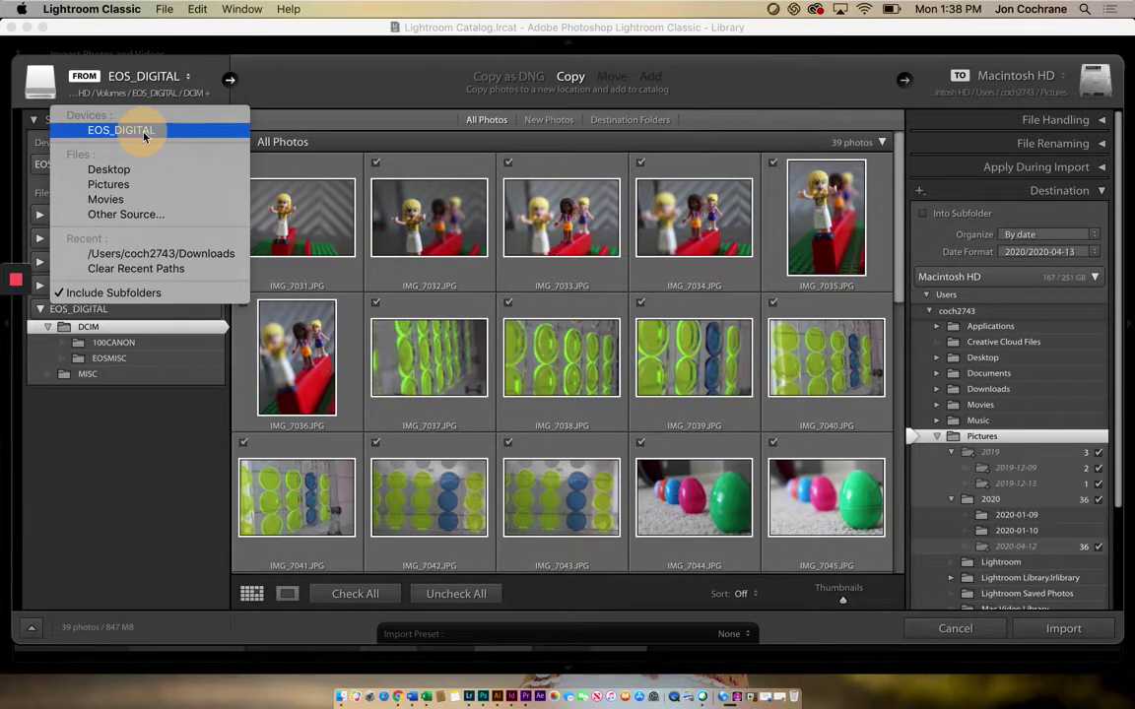
pyautogui.moveTo(144, 136); pyautogui.dragTo(144, 136)
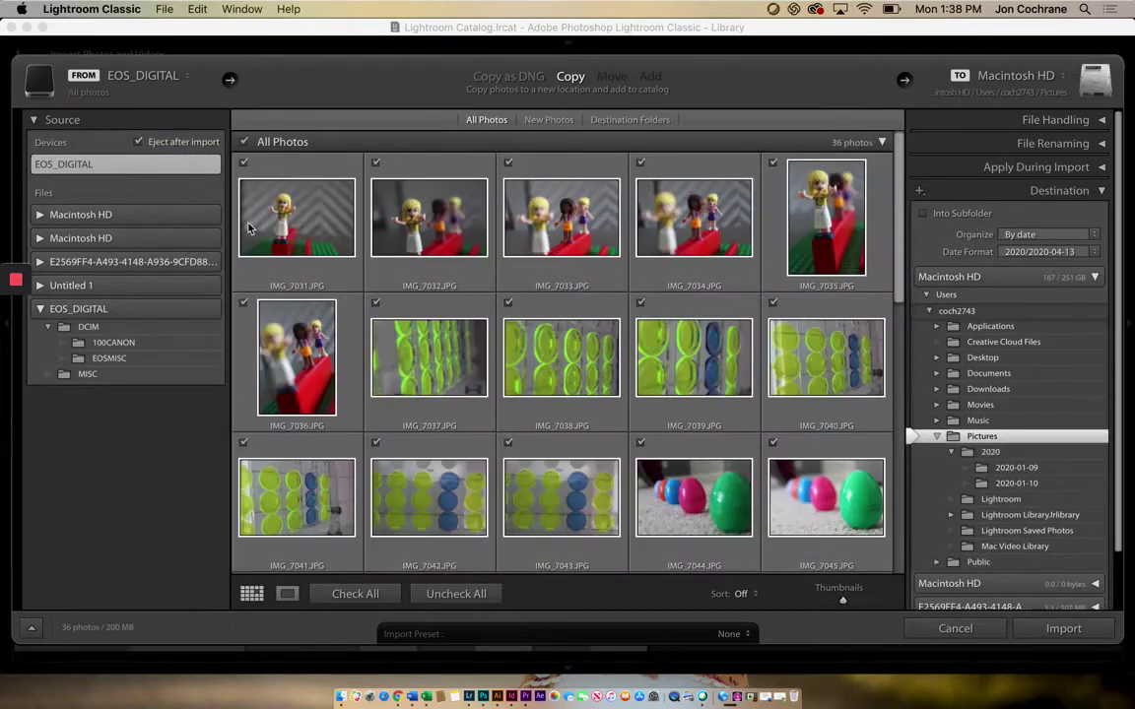
pyautogui.scroll(-3, 507, 392)
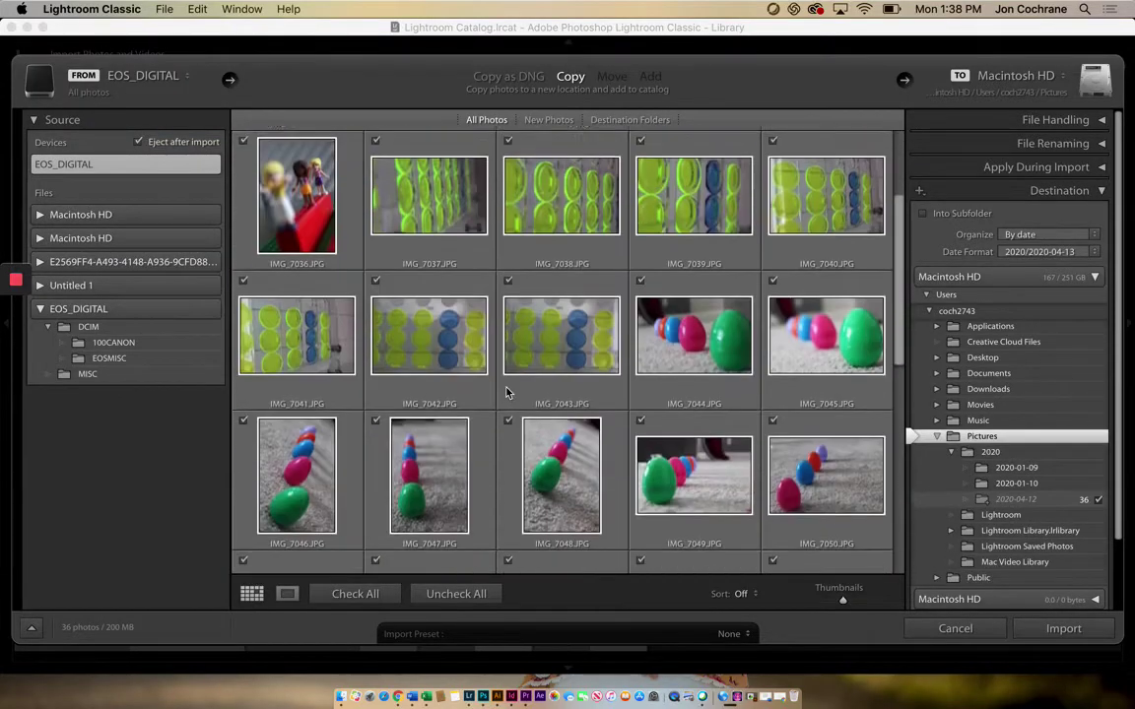
pyautogui.scroll(-8, 508, 392)
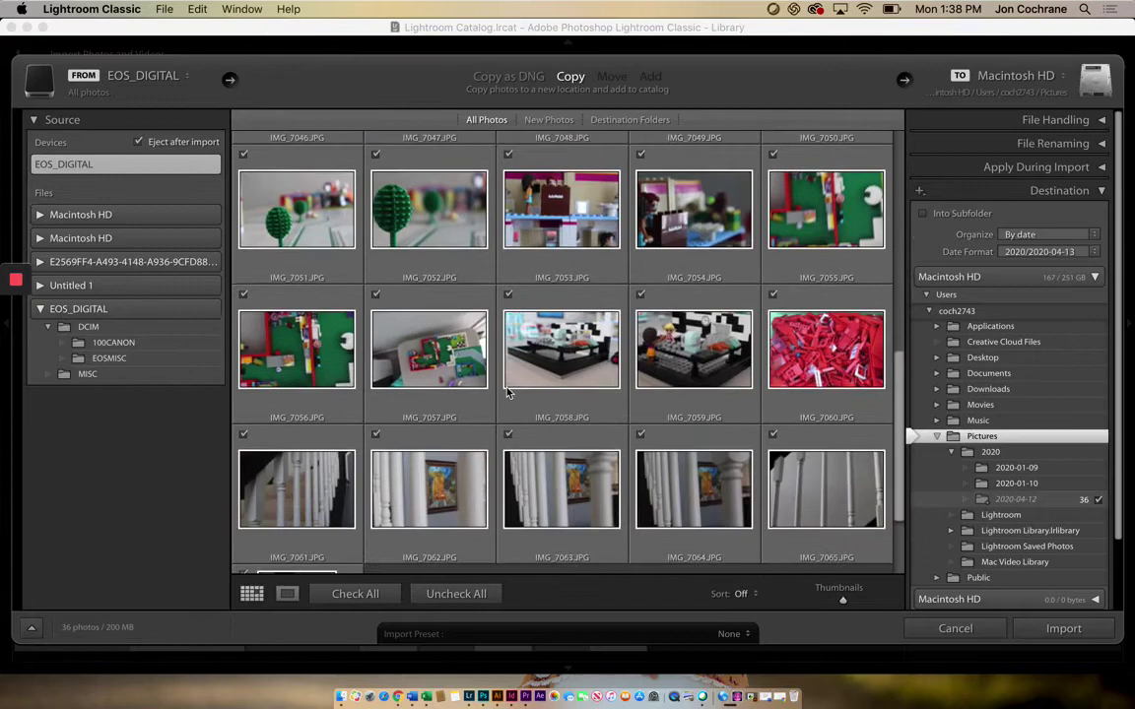
pyautogui.scroll(6, 507, 392)
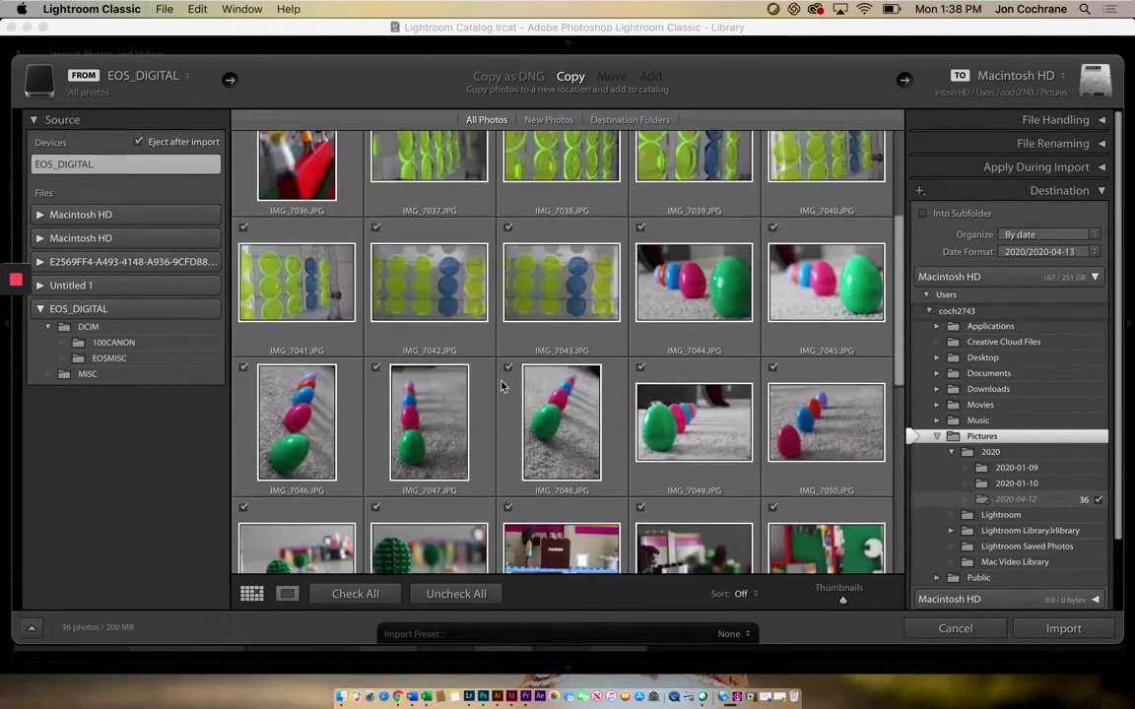
pyautogui.scroll(4, 501, 386)
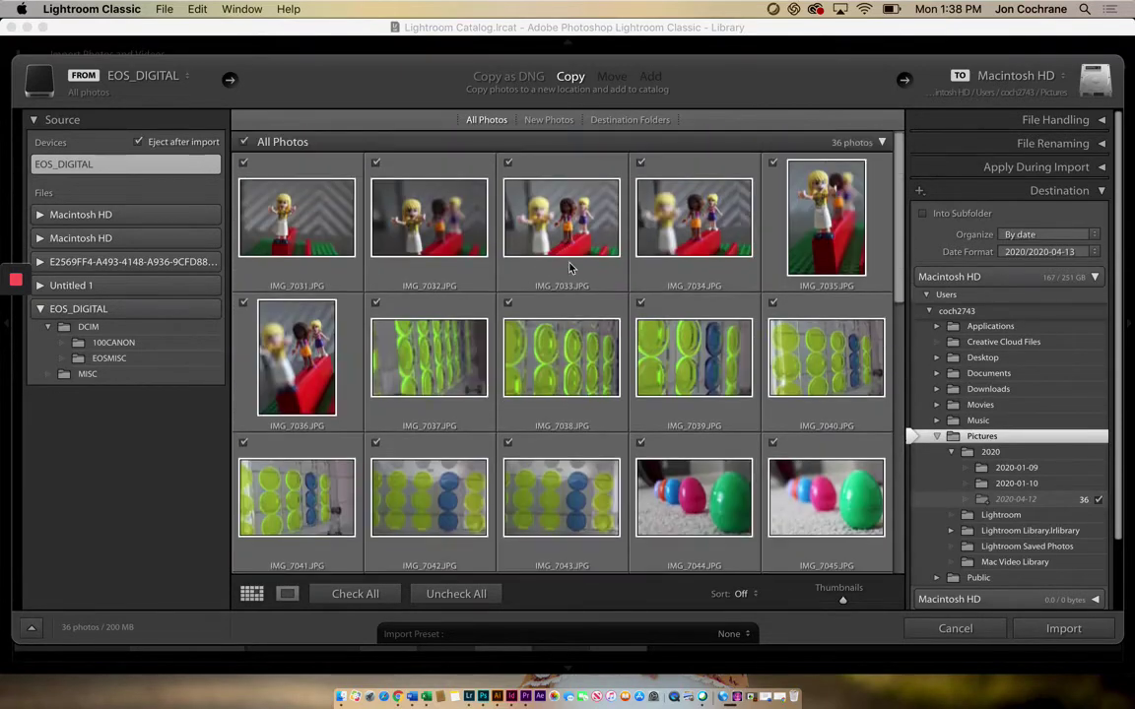
# Step: Create a 'Photo 2' folder on the Desktop and choose it as the import destination
pyautogui.click(1063, 77)
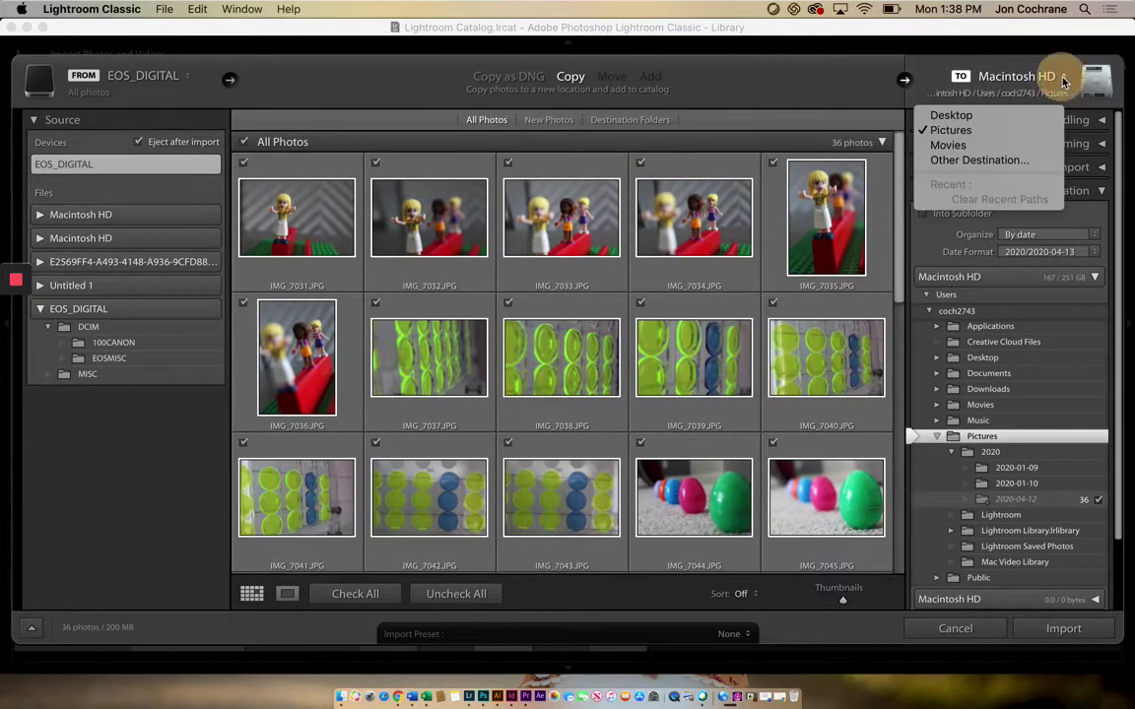
pyautogui.click(1018, 162)
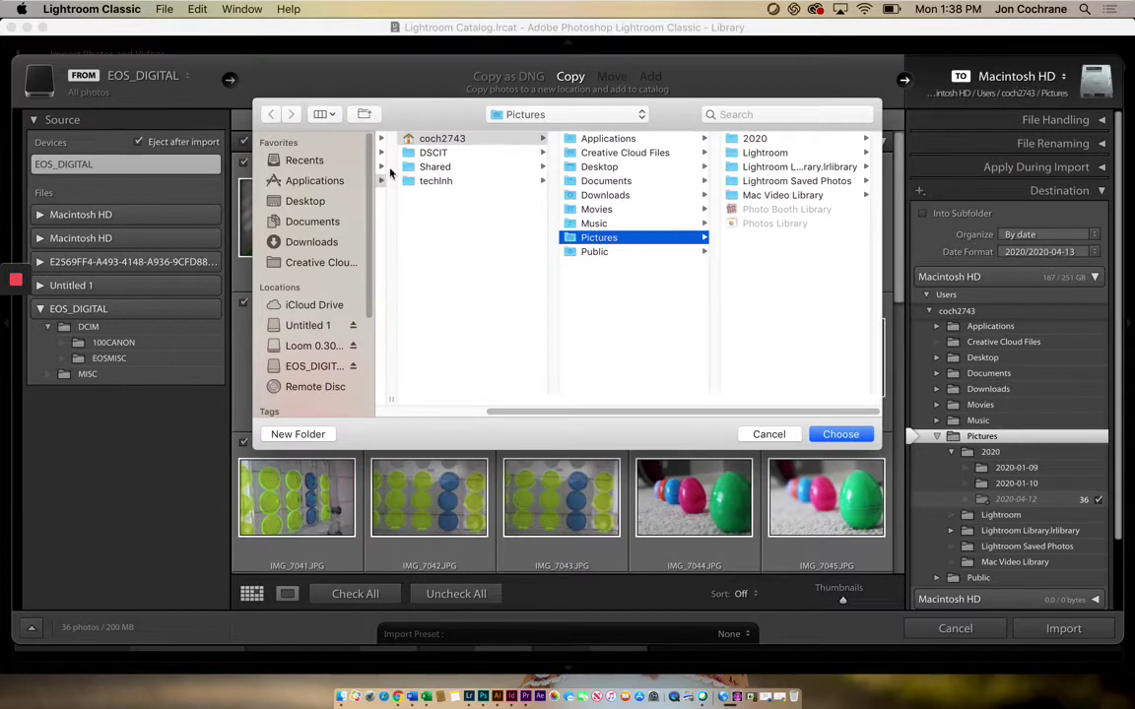
pyautogui.click(302, 201)
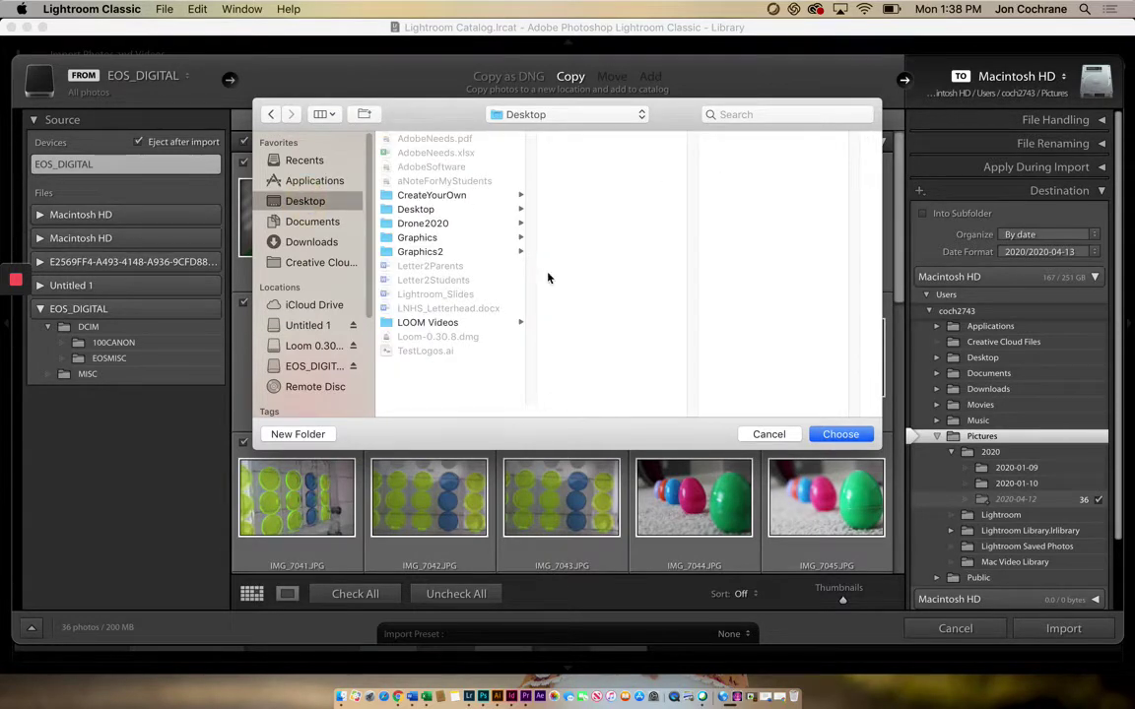
pyautogui.click(297, 433)
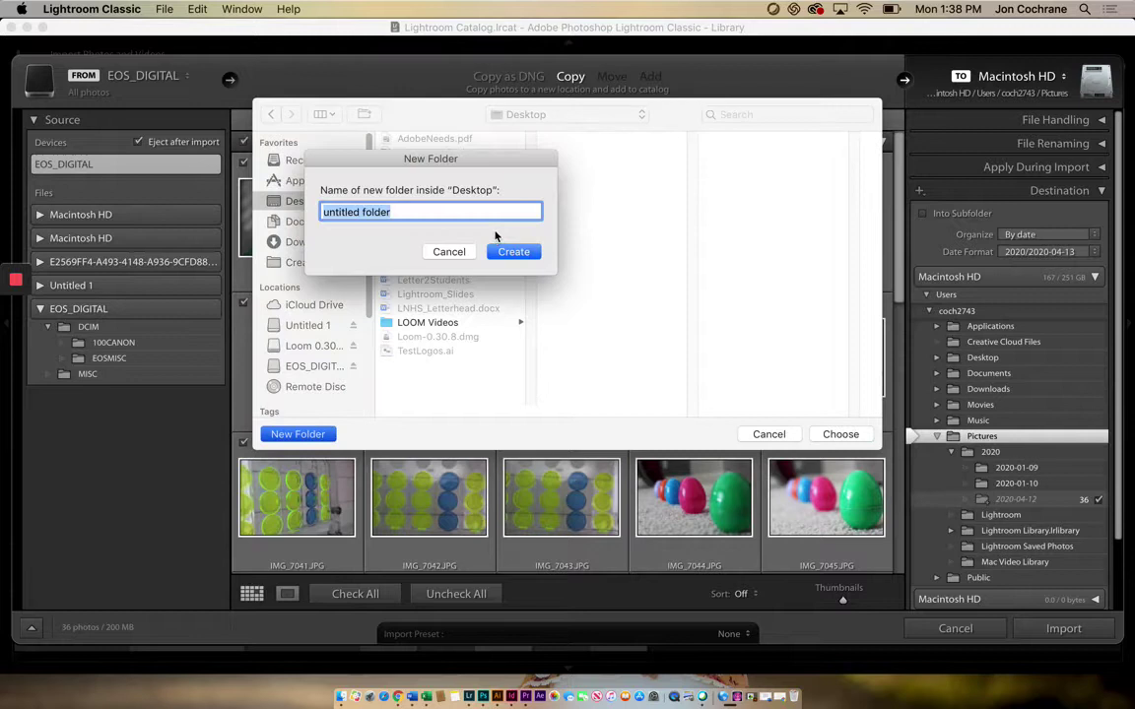
pyautogui.write('Photo')
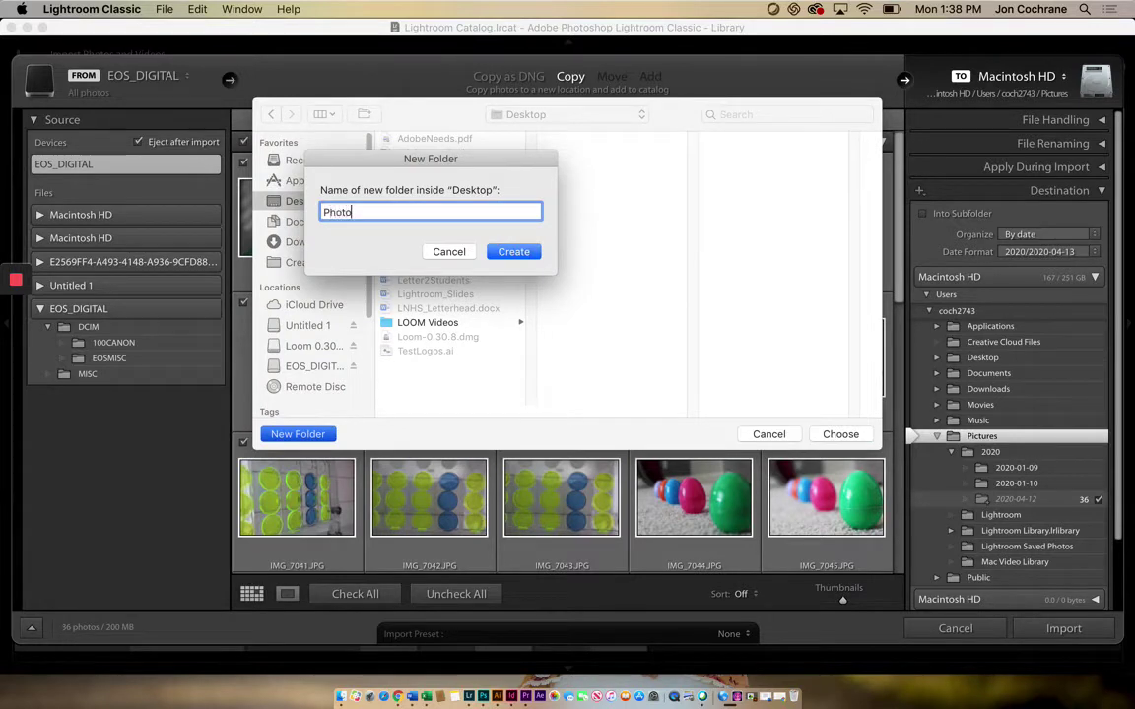
pyautogui.write(' 2')
pyautogui.click(507, 251)
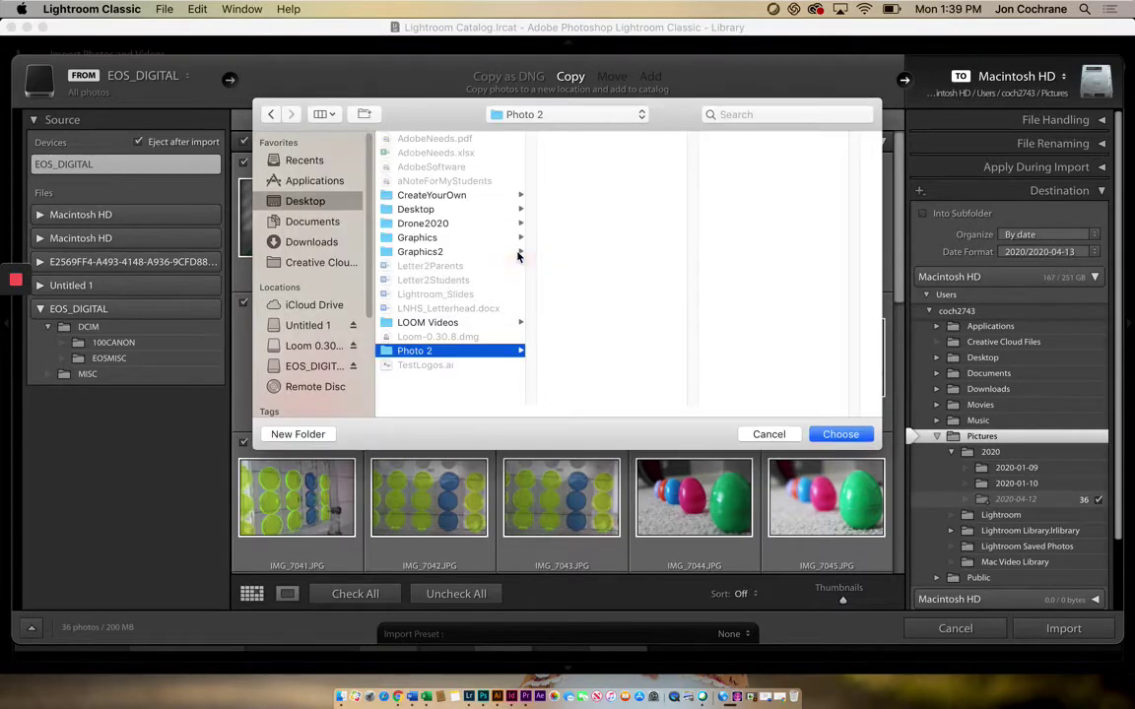
pyautogui.click(840, 434)
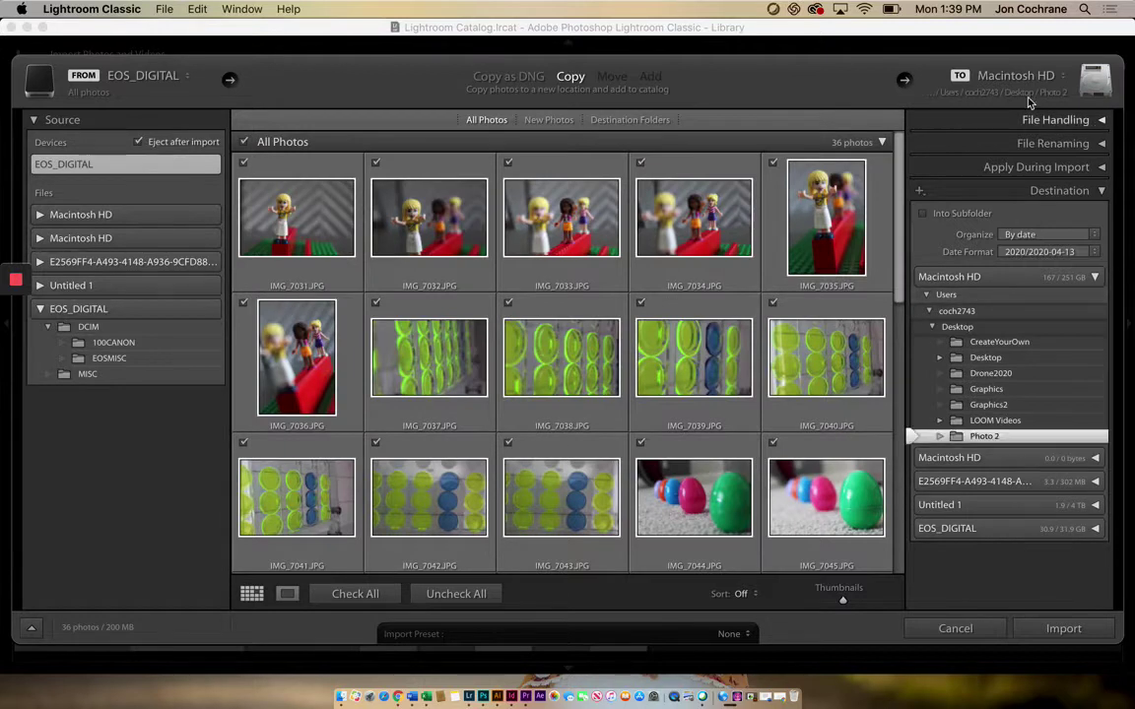
# Step: Turn on file renaming with the custom name plus sequence number template
pyautogui.click(1095, 119)
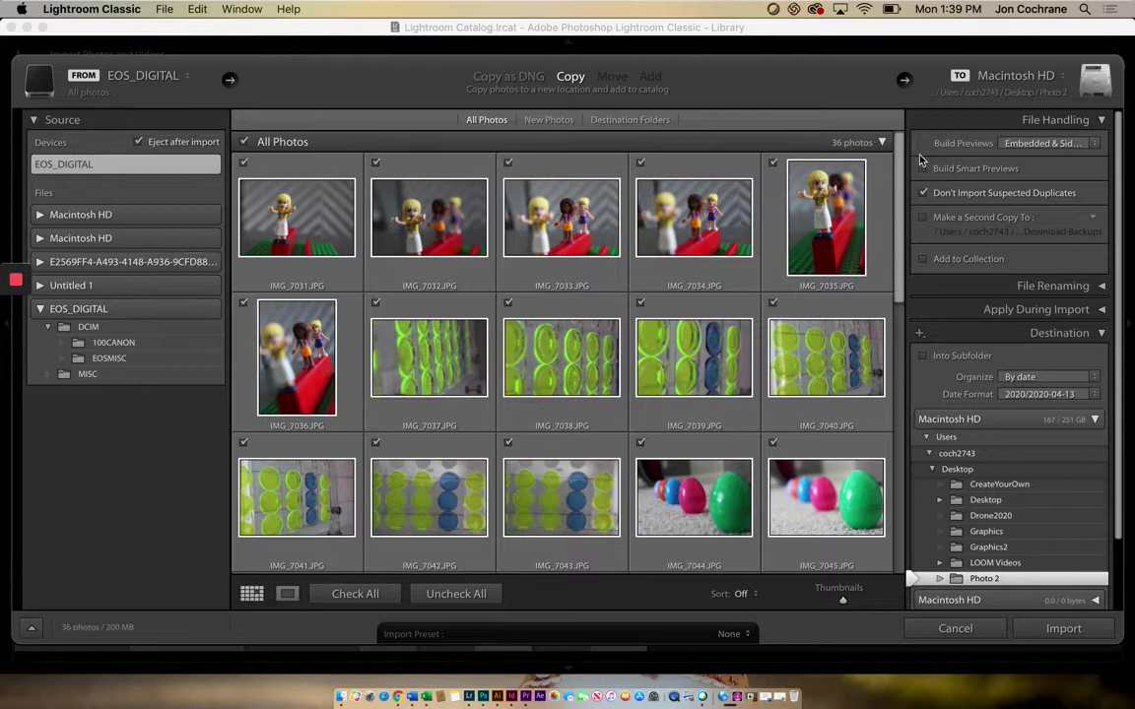
pyautogui.click(1101, 287)
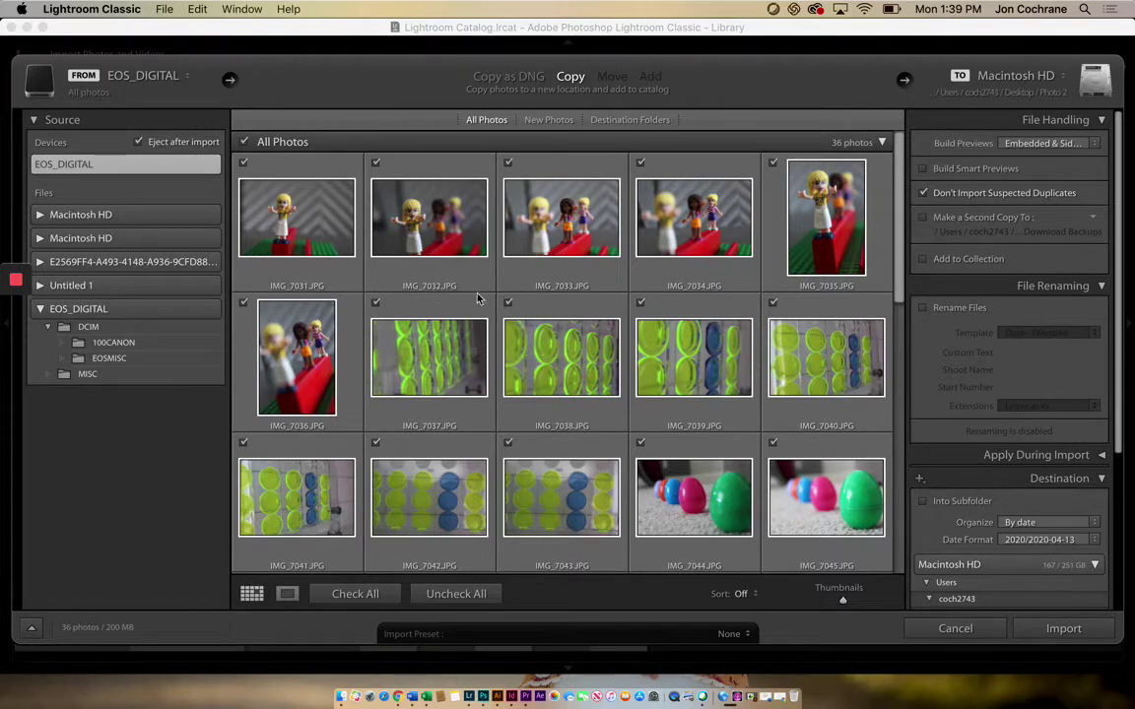
pyautogui.click(923, 308)
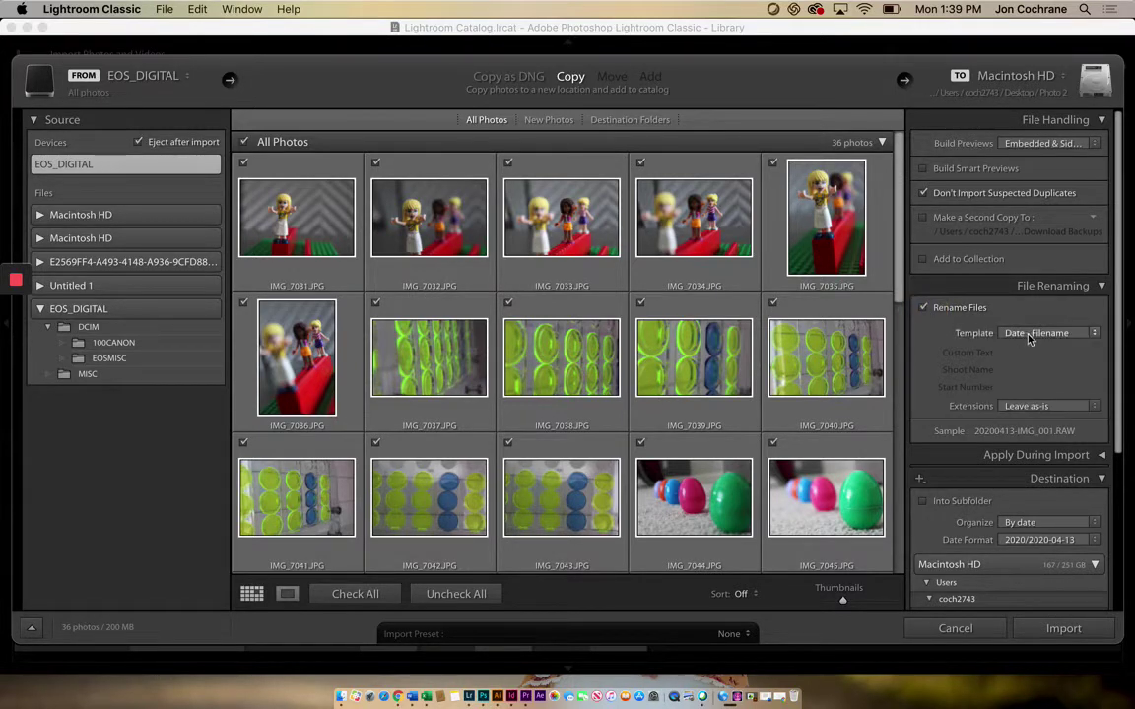
pyautogui.click(1094, 340)
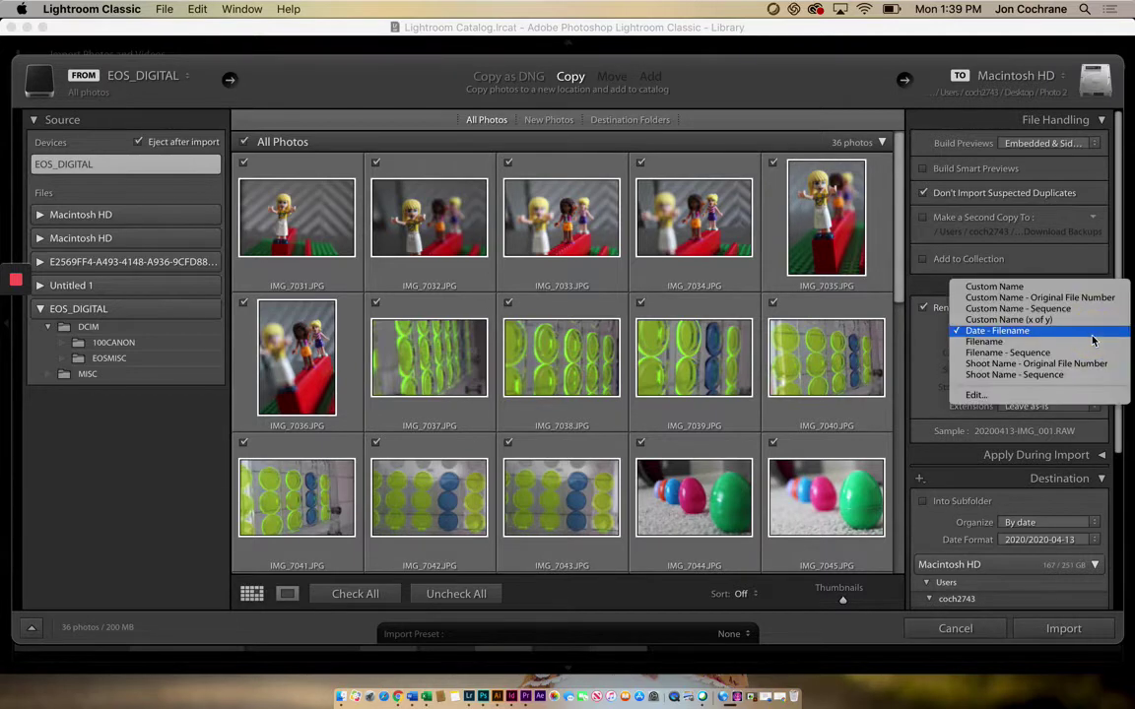
pyautogui.click(1031, 310)
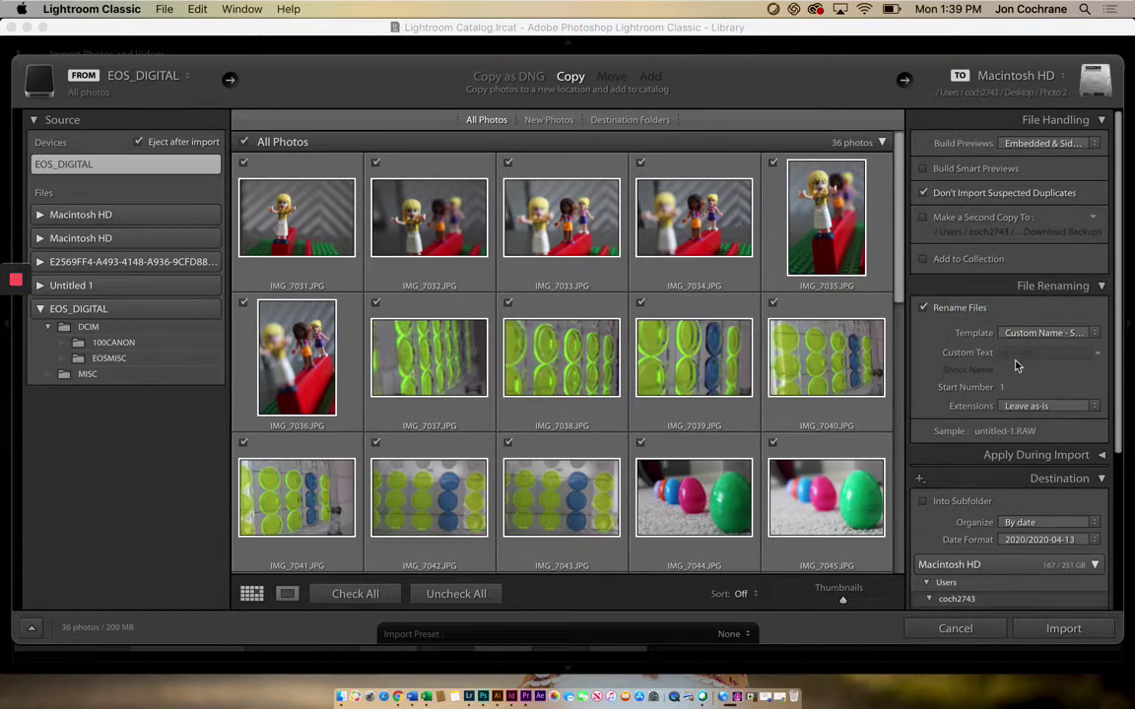
# Step: Enter Comps413 as the custom name text and import the 36 photos
pyautogui.click(1015, 355)
pyautogui.write('Comp')
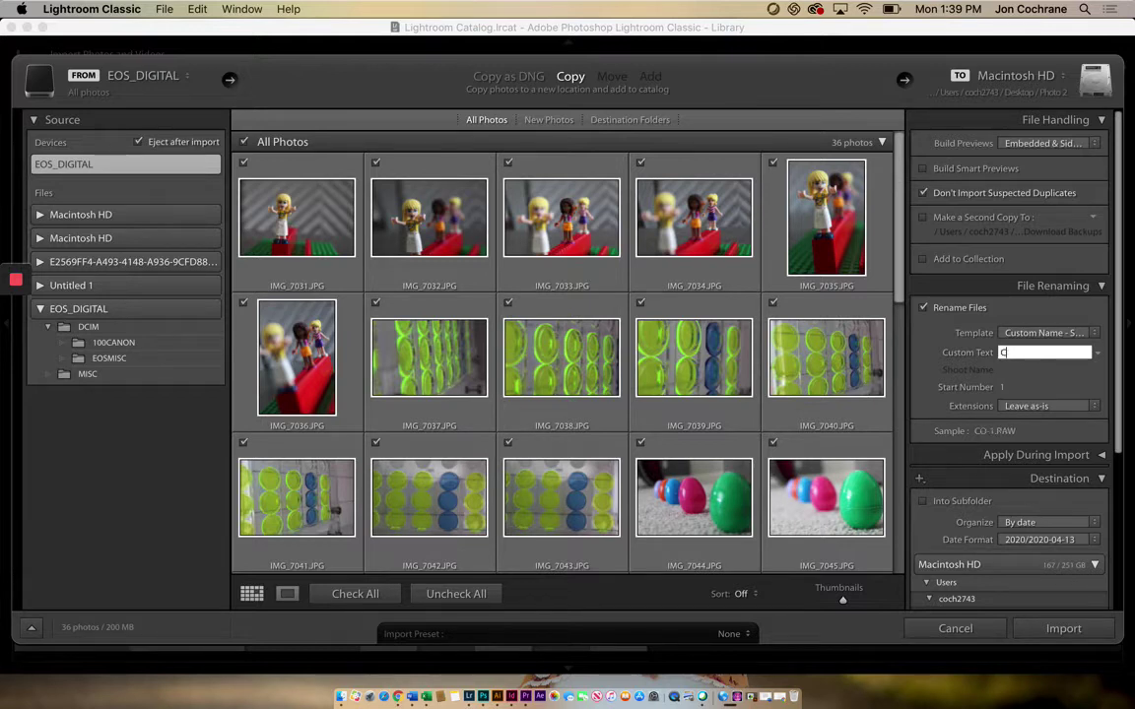
pyautogui.write('s')
pyautogui.click(973, 12)
pyautogui.click(1035, 355)
pyautogui.write('413')
pyautogui.scroll(-6, 1053, 489)
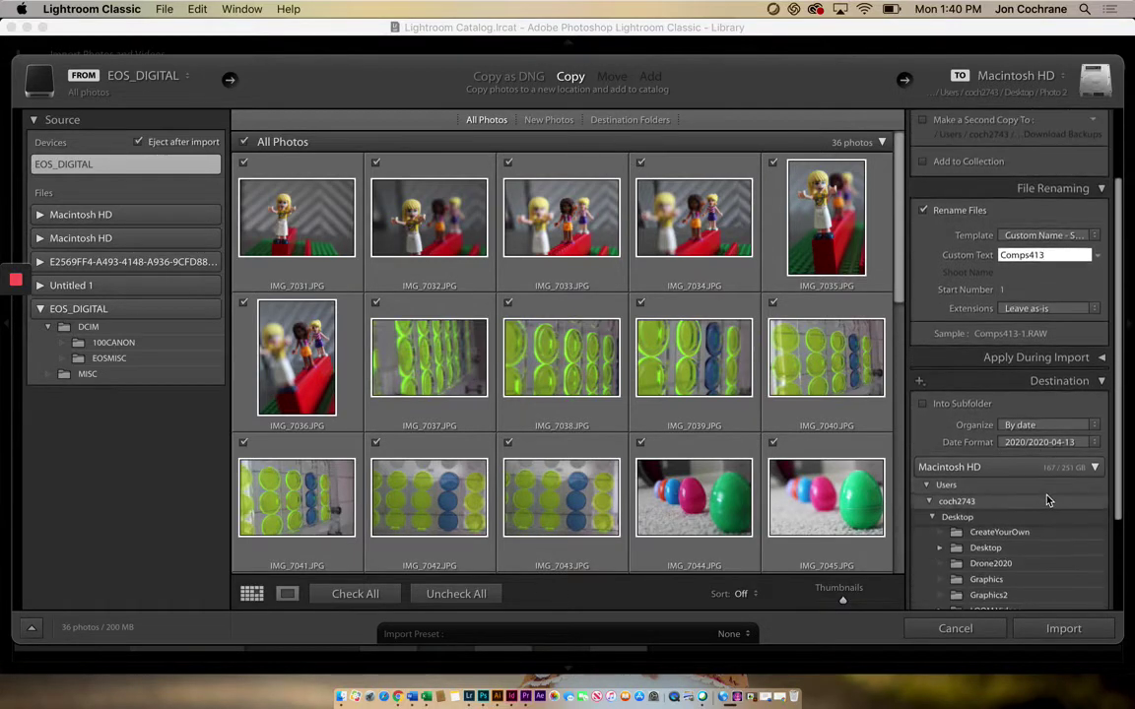
pyautogui.scroll(-2, 1020, 571)
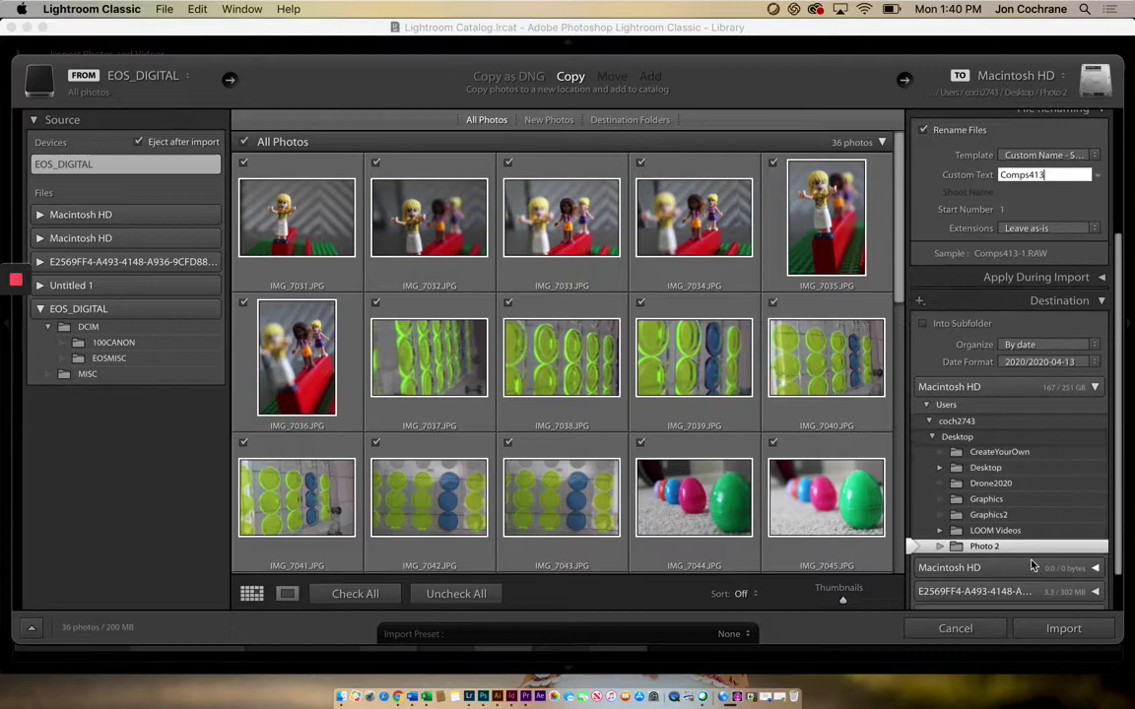
pyautogui.click(1075, 626)
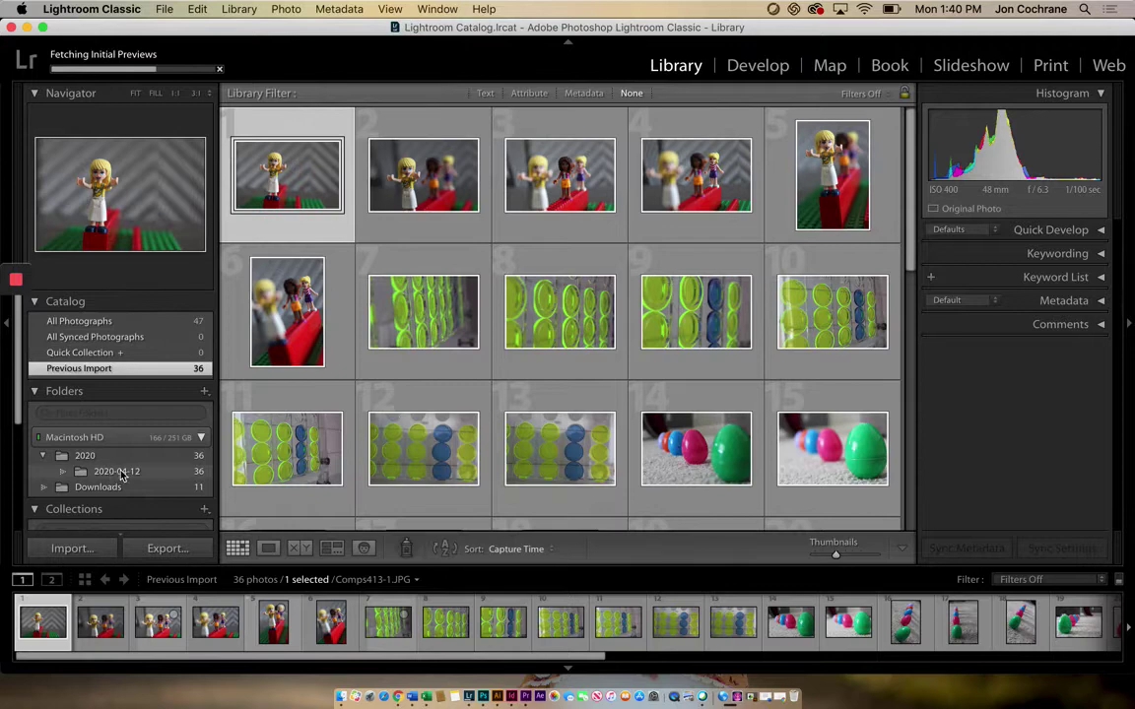
# Step: Scroll through the Library grid of Comps413 photos while their previews render
pyautogui.scroll(-10, 826, 349)
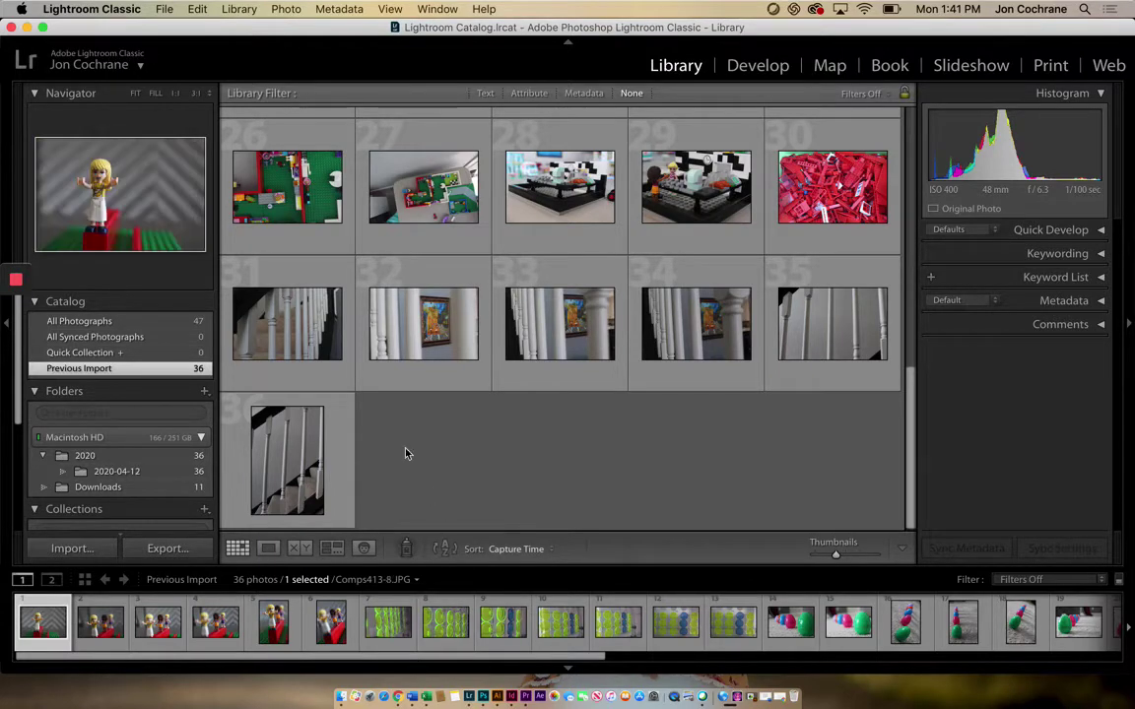
pyautogui.scroll(10, 399, 413)
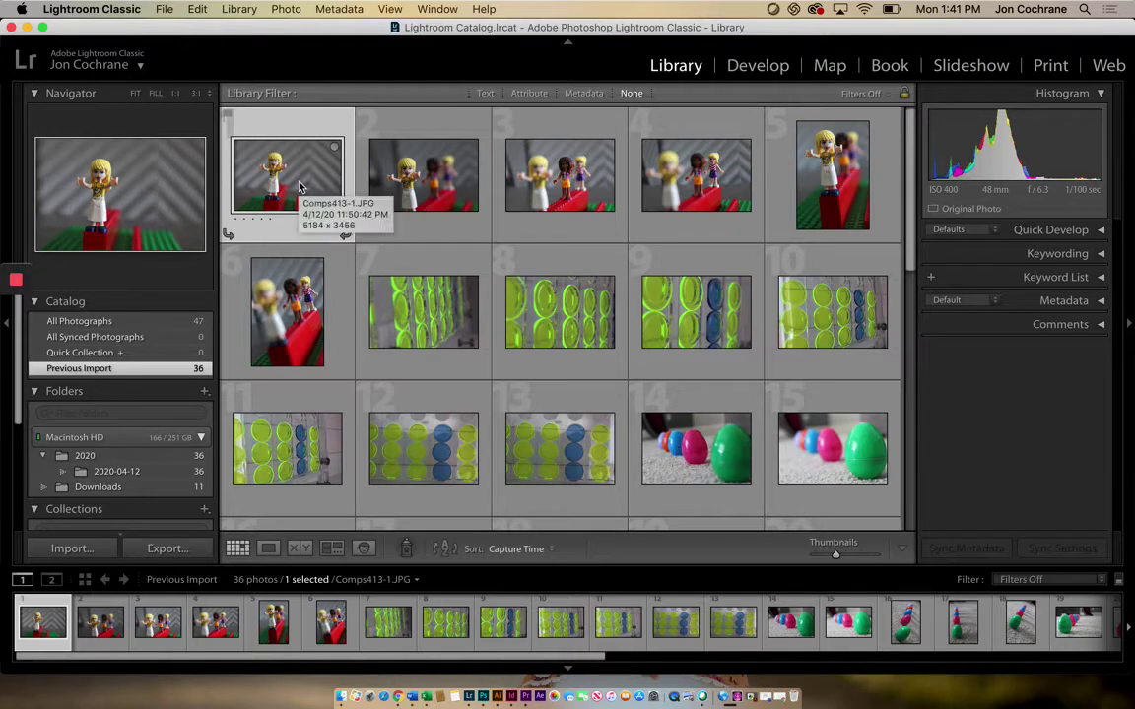
pyautogui.scroll(-5, 382, 293)
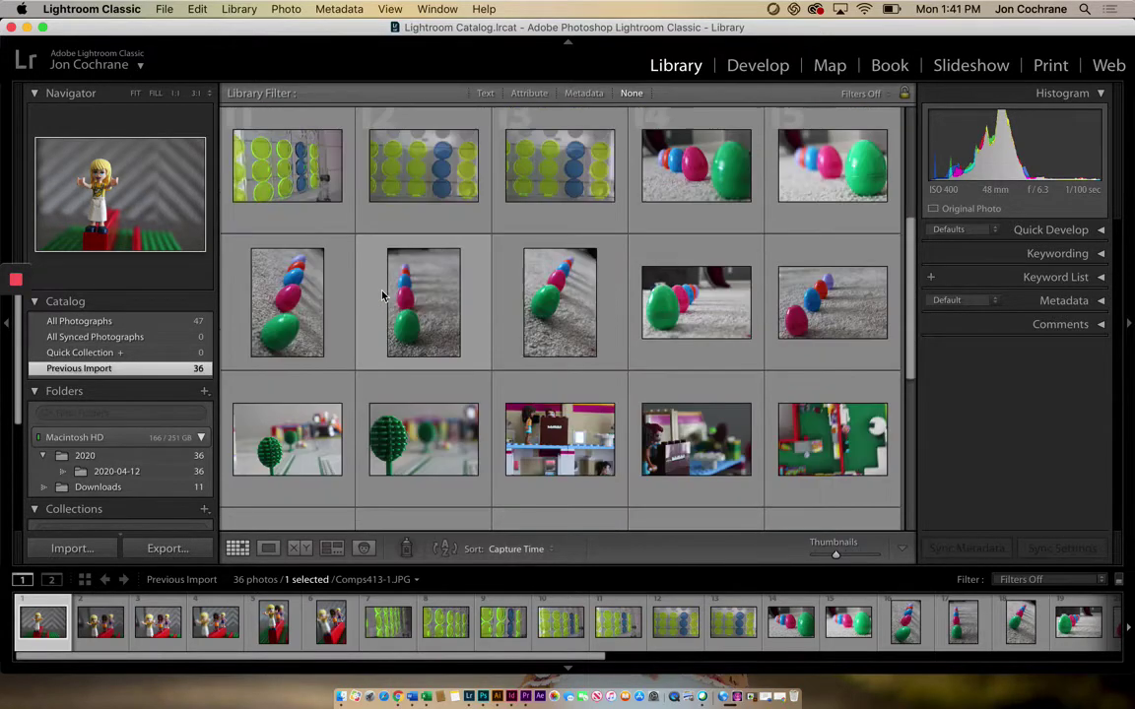
pyautogui.scroll(-3, 492, 395)
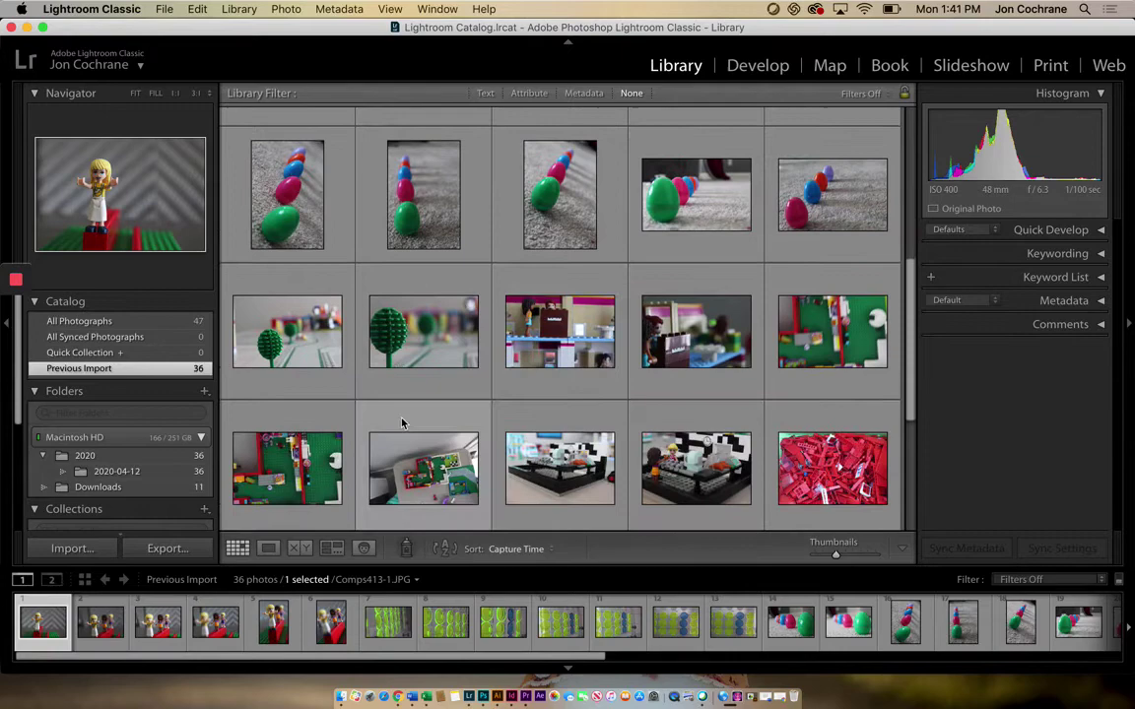
pyautogui.scroll(-2, 453, 414)
pyautogui.scroll(10, 463, 295)
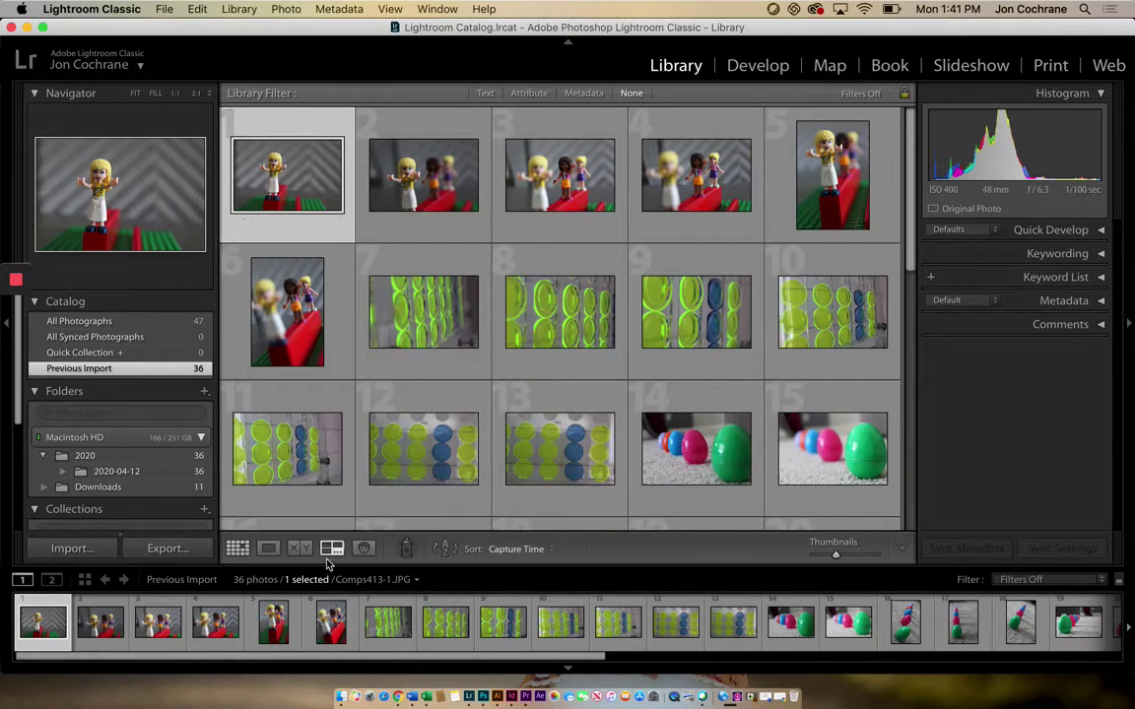
# Step: Browse photos in Loupe with arrow keys, then view photos 2 and 3 in Compare and Survey
pyautogui.click(268, 549)
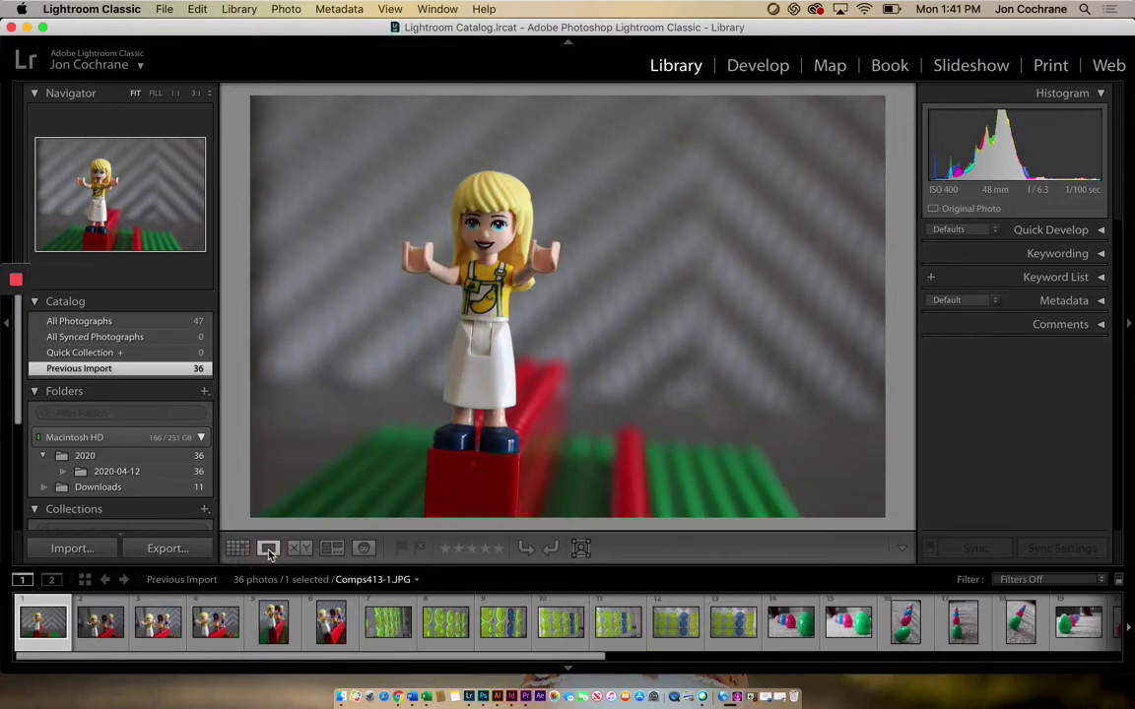
pyautogui.press('Right')
pyautogui.press('Right')
pyautogui.press('Right')
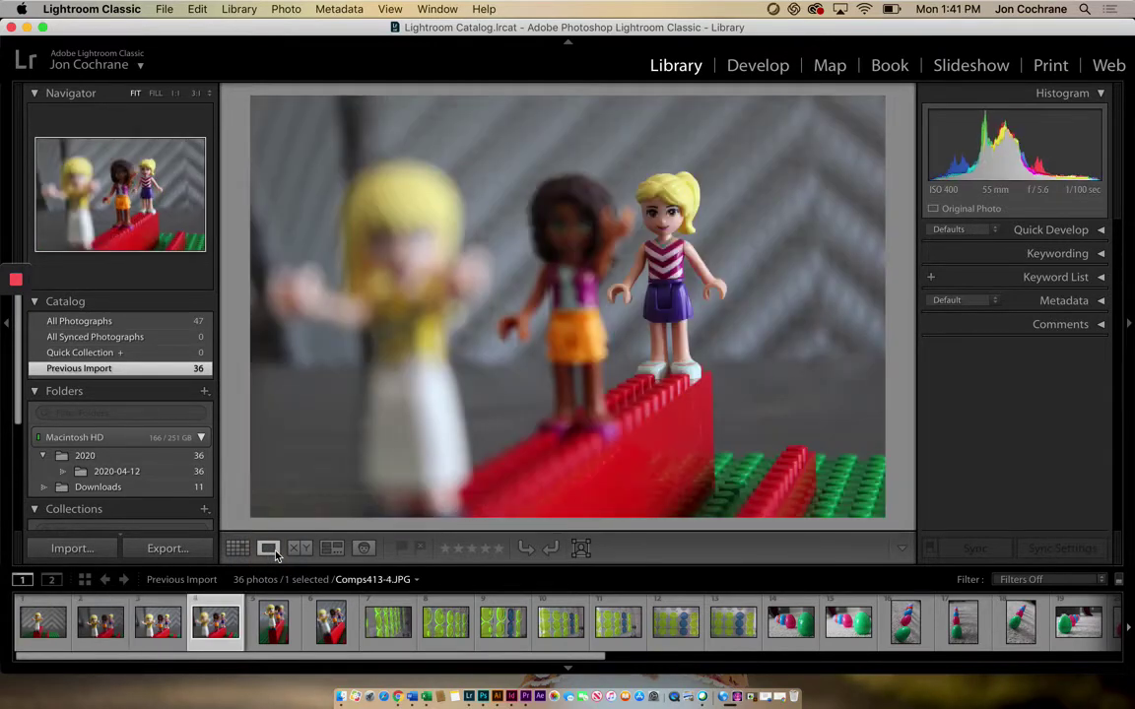
pyautogui.press('Left')
pyautogui.press('Left')
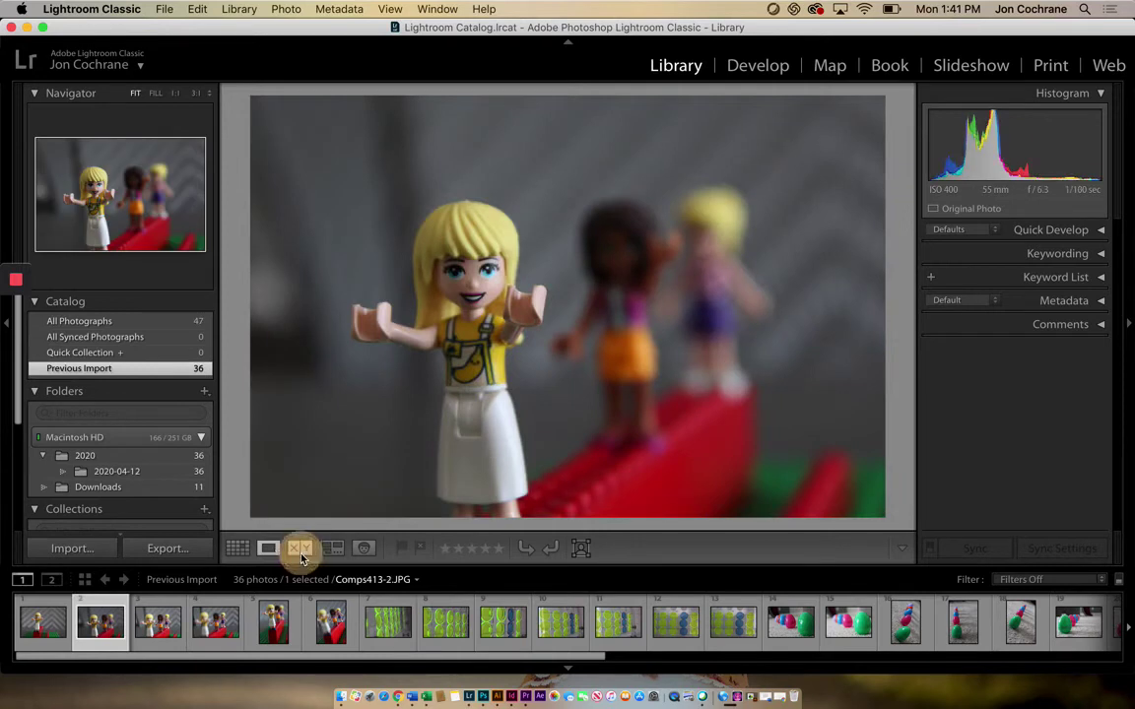
pyautogui.click(301, 550)
pyautogui.click(331, 550)
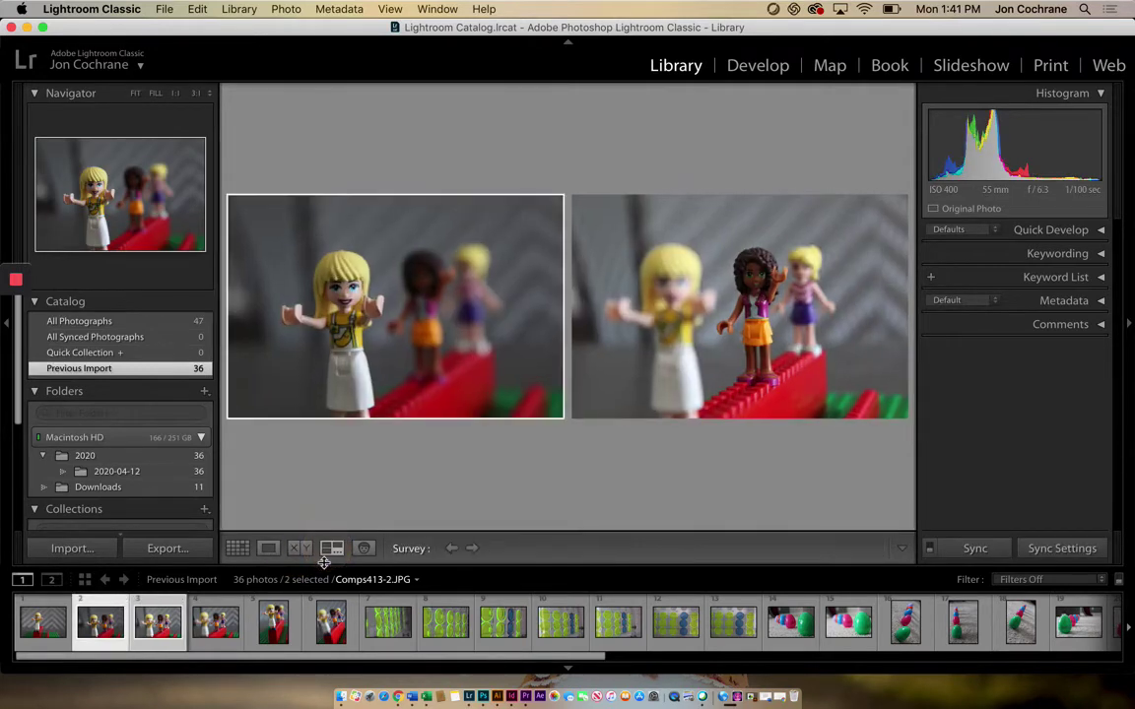
# Step: Return to Grid view, shrink thumbnails to seven per row, and select the first photo
pyautogui.click(237, 549)
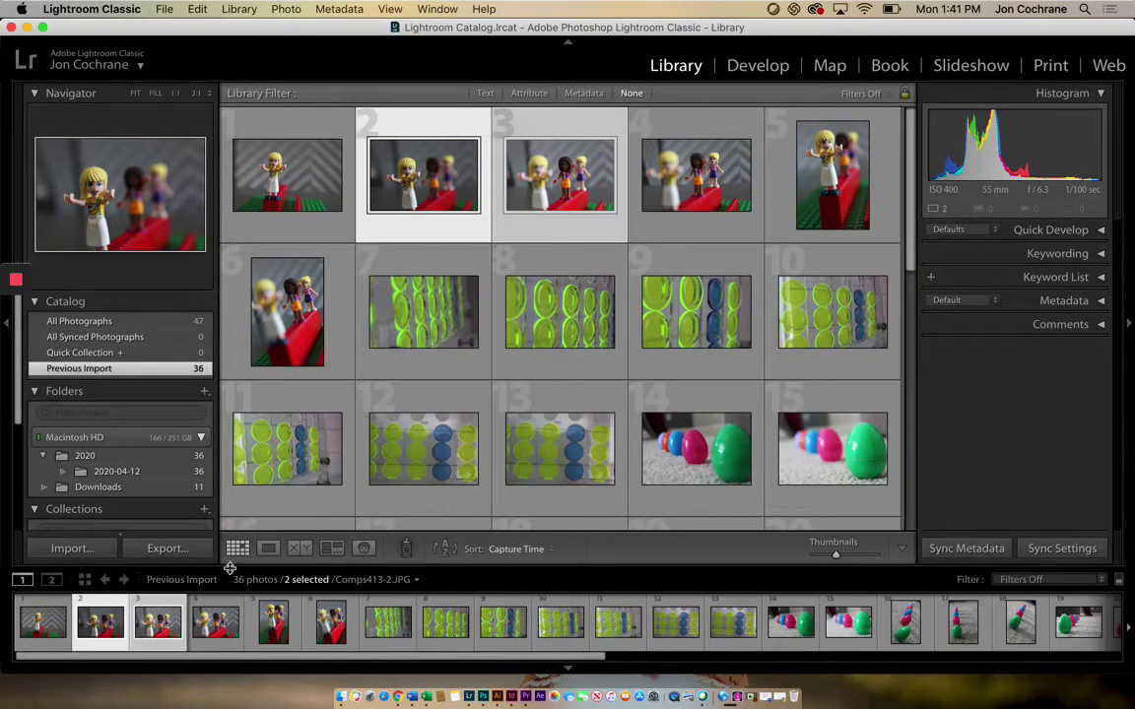
pyautogui.moveTo(834, 560)
pyautogui.mouseDown()
pyautogui.moveTo(808, 561)
pyautogui.moveTo(839, 560)
pyautogui.moveTo(826, 562)
pyautogui.mouseUp()
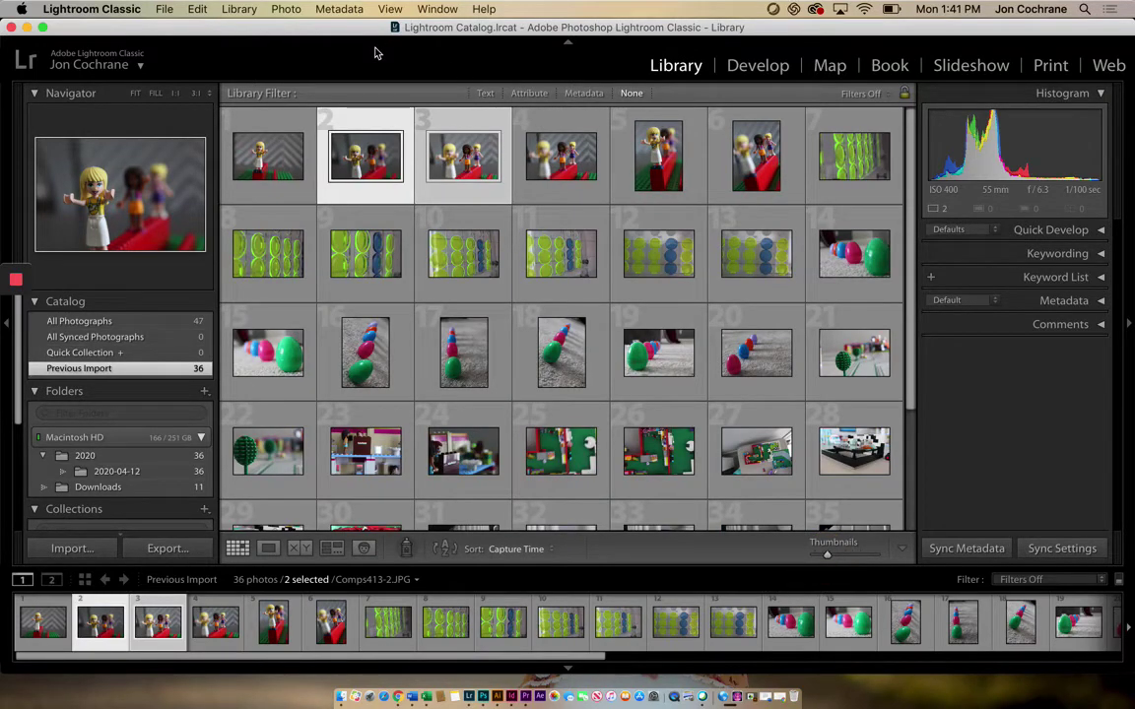
pyautogui.click(264, 156)
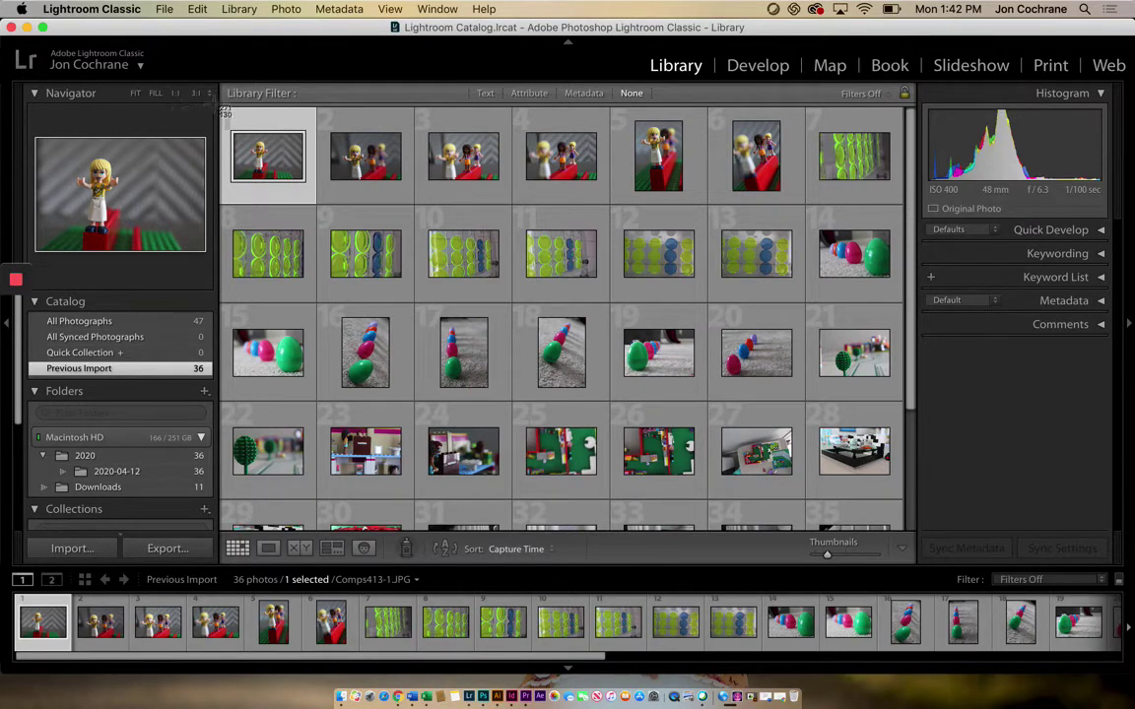
# Step: Shrink thumbnails to eight per row so all 36 photos fit, capturing screenshots of the grid
pyautogui.moveTo(217, 80); pyautogui.dragTo(917, 531)
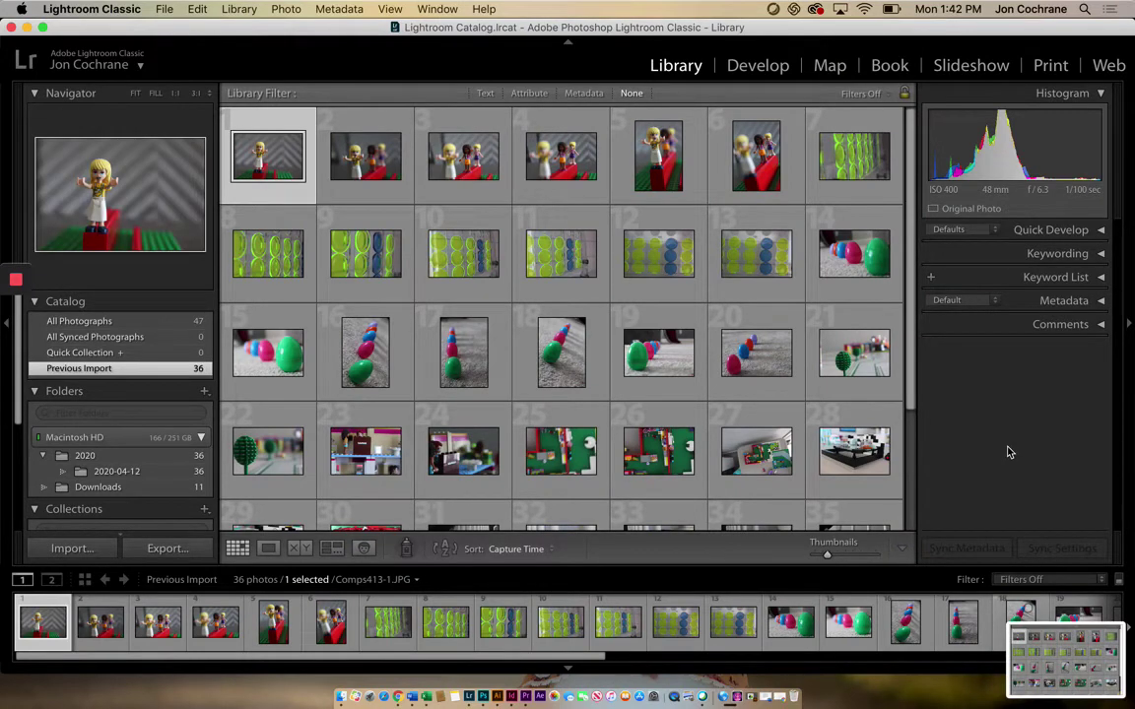
pyautogui.moveTo(913, 299); pyautogui.dragTo(917, 436)
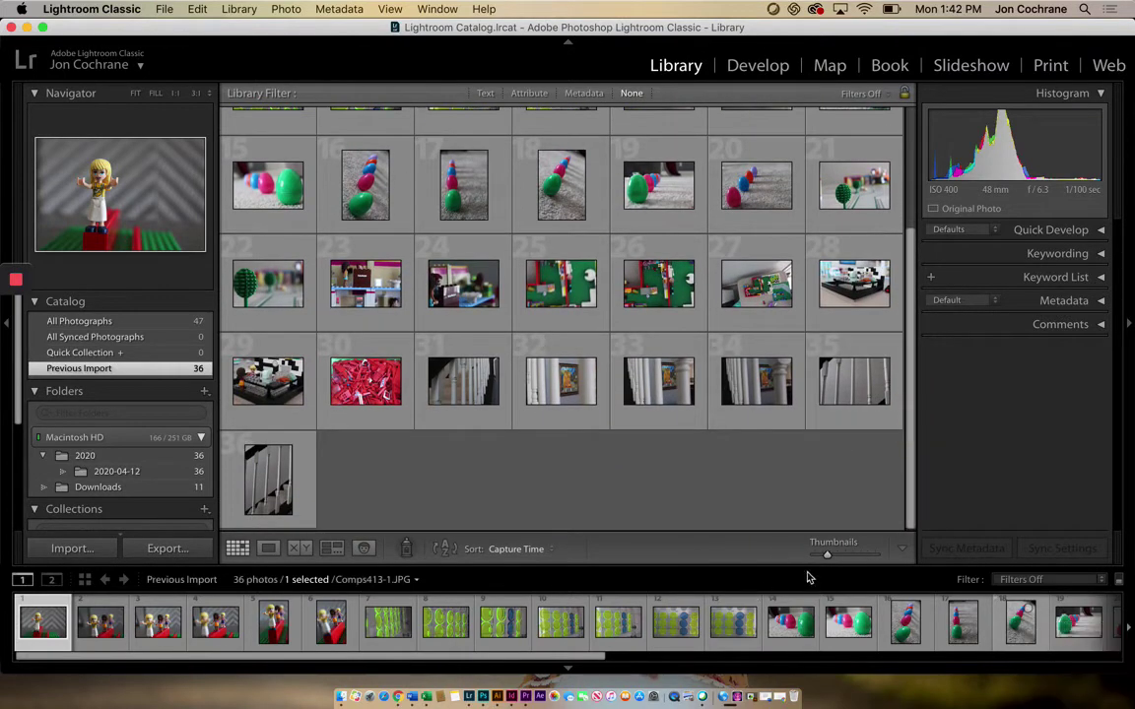
pyautogui.moveTo(826, 556); pyautogui.dragTo(800, 553)
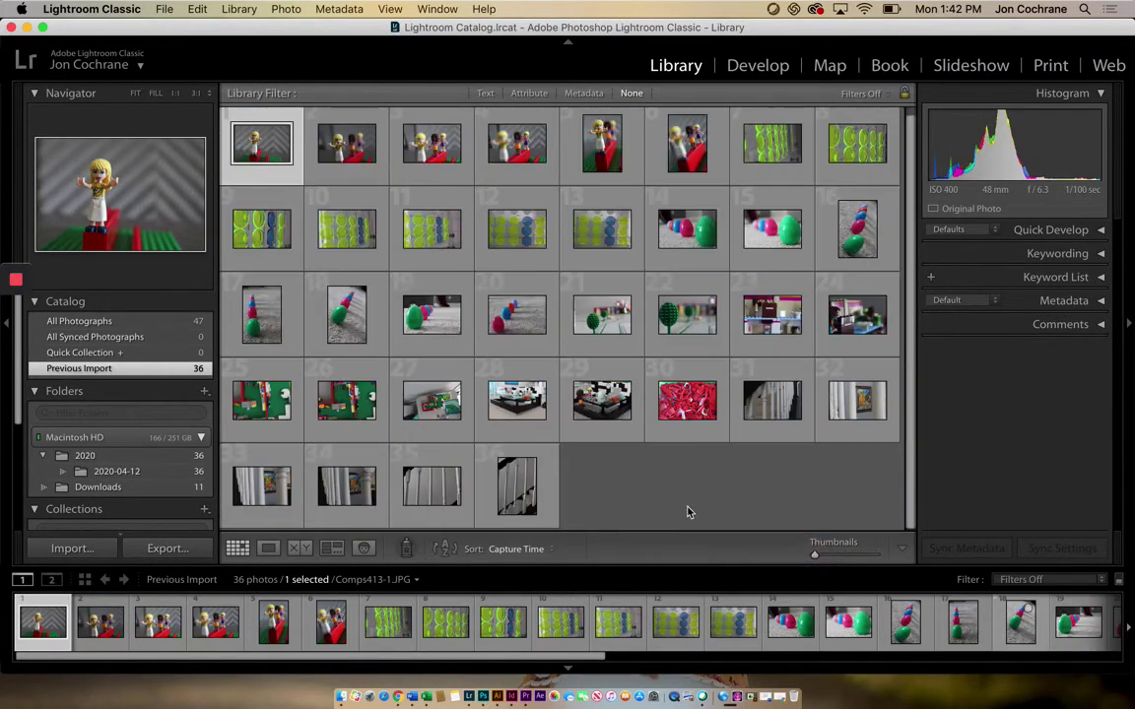
pyautogui.scroll(1, 689, 512)
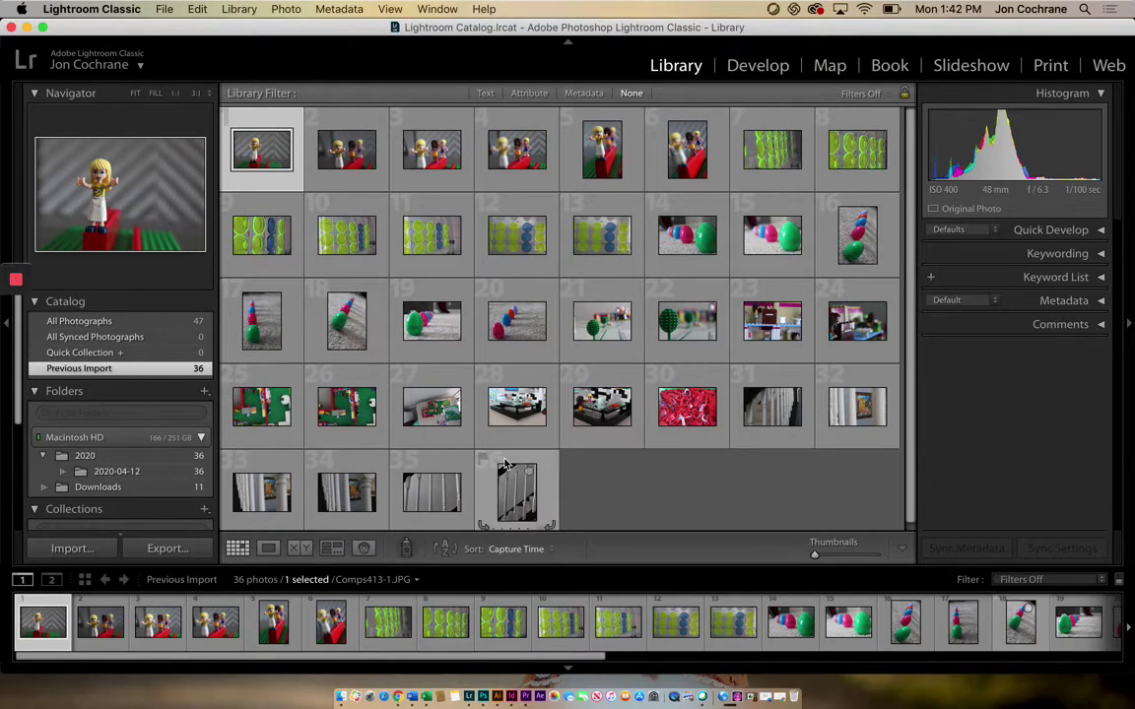
pyautogui.scroll(-1, 506, 458)
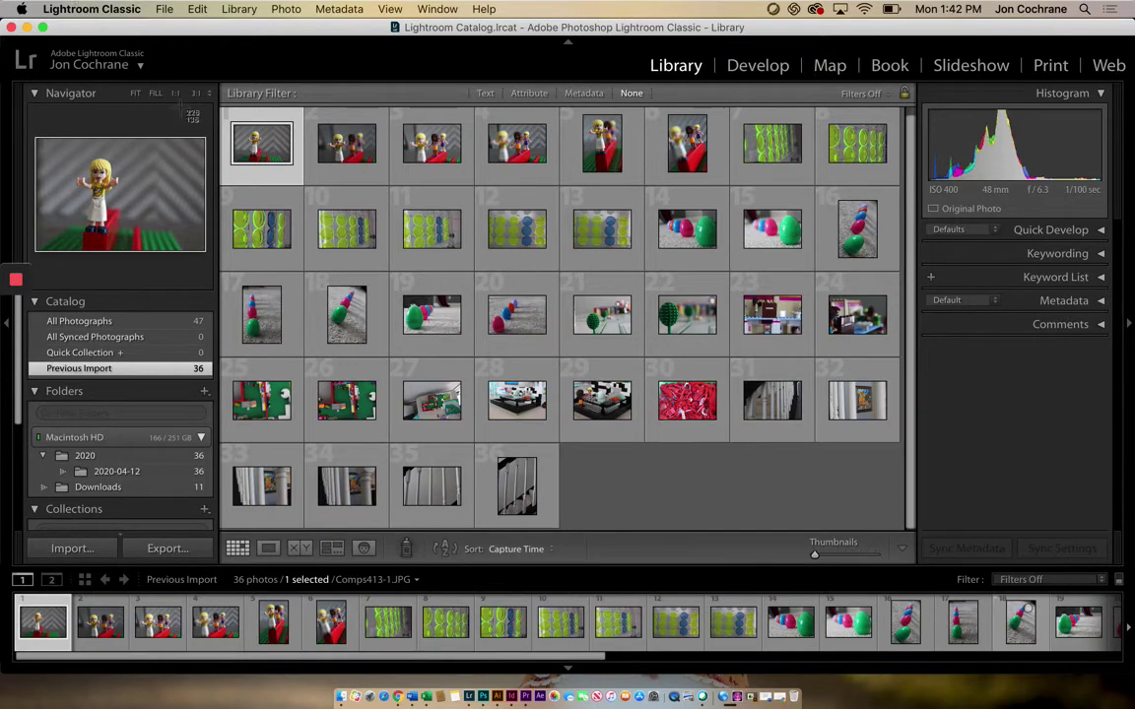
pyautogui.moveTo(218, 99); pyautogui.dragTo(917, 564)
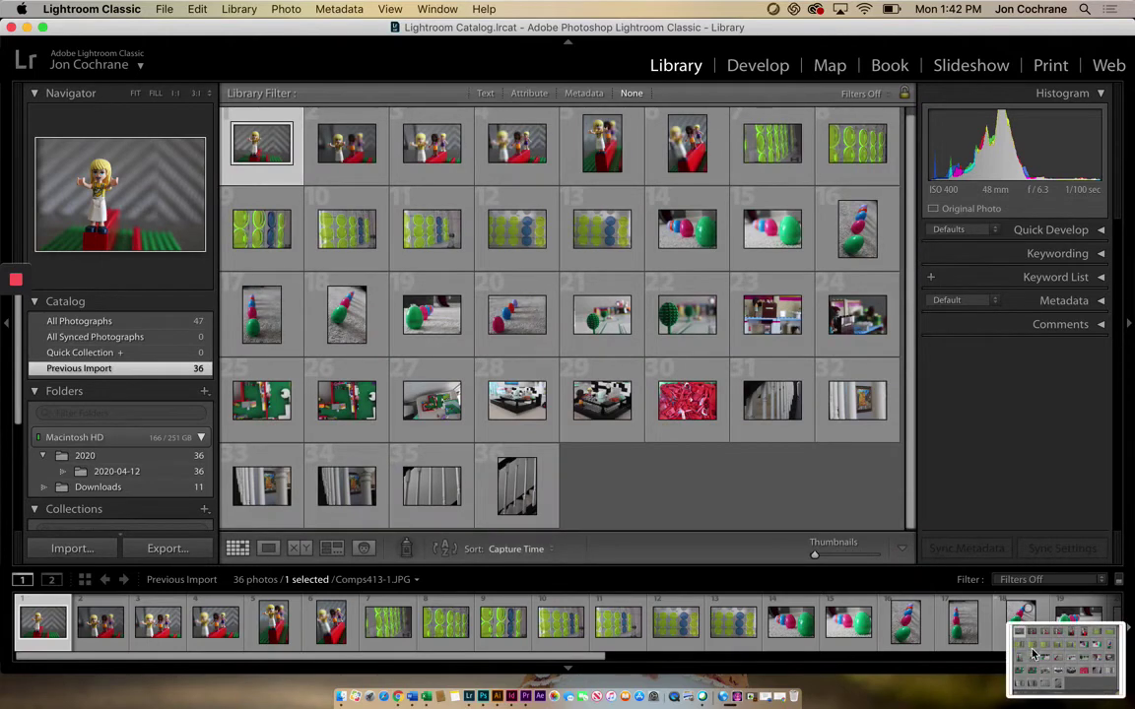
pyautogui.moveTo(1032, 654); pyautogui.dragTo(106, 480)
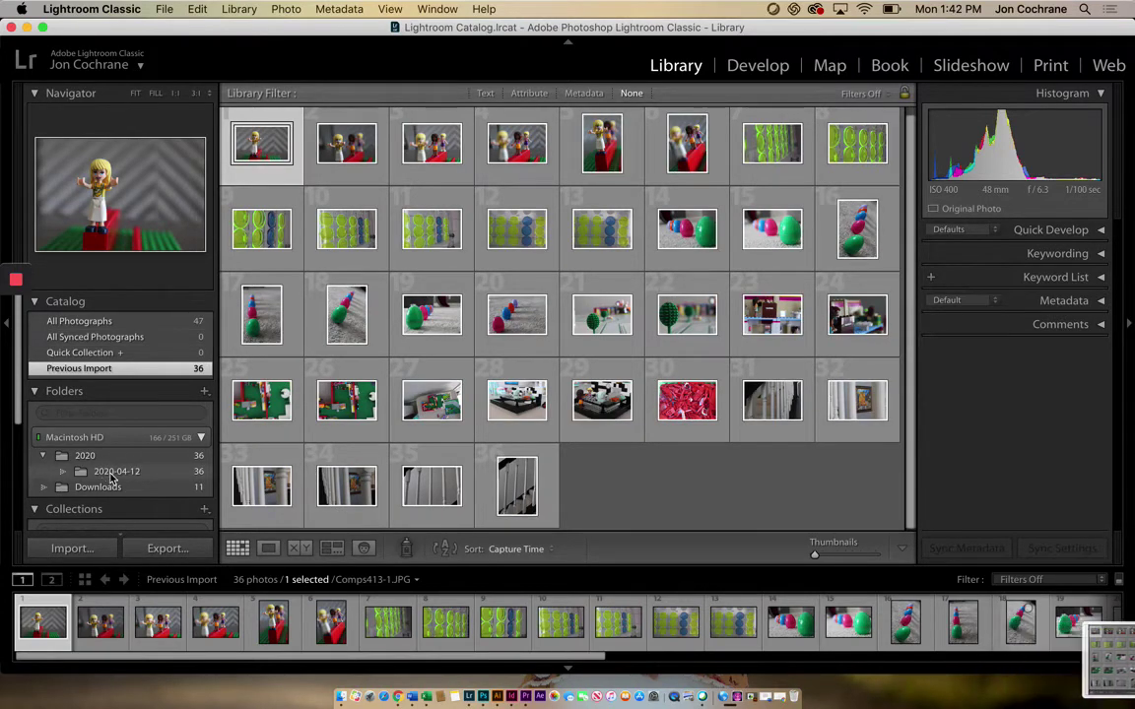
# Step: Reopen the import window with Downloads as source and uncheck all photos
pyautogui.click(164, 9)
pyautogui.click(194, 118)
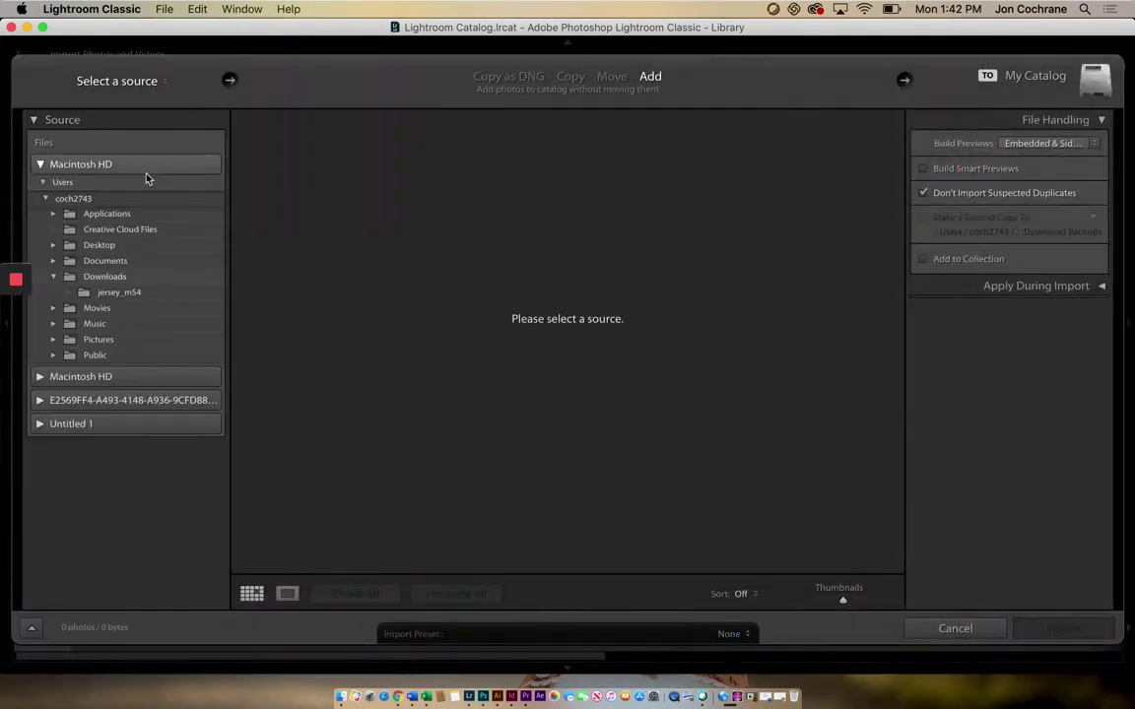
pyautogui.click(101, 275)
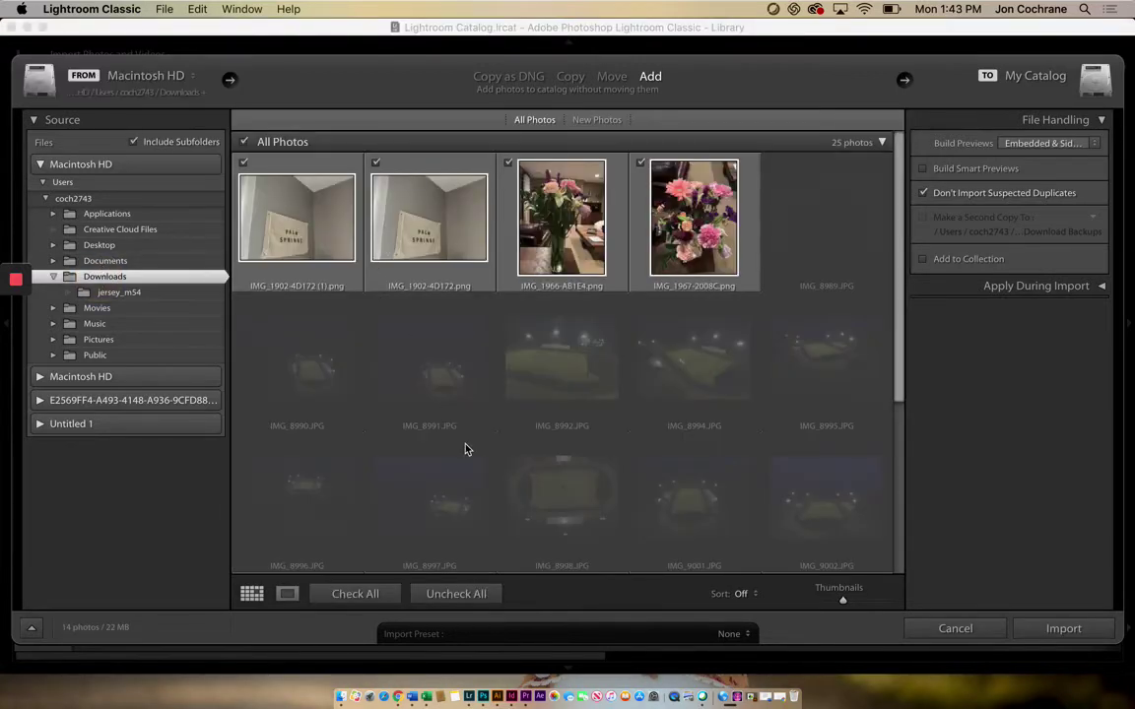
pyautogui.click(444, 595)
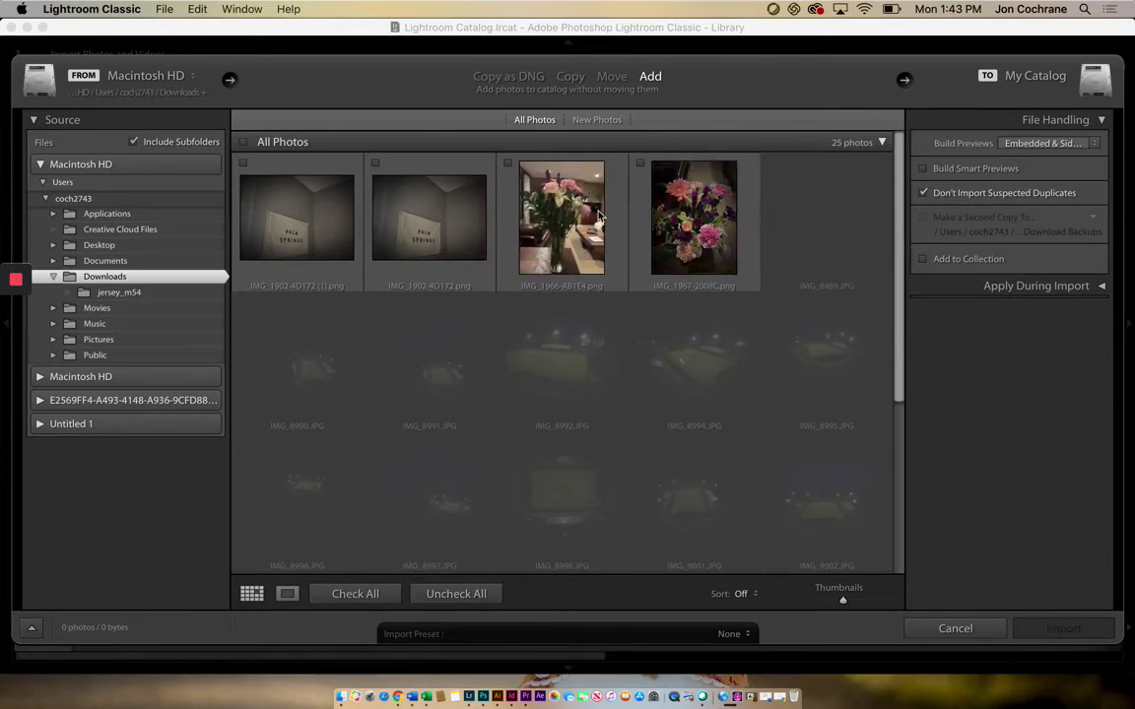
# Step: Try checking IMG_1966 and IMG_1967, then select the four PNG photos together
pyautogui.click(507, 163)
pyautogui.click(641, 163)
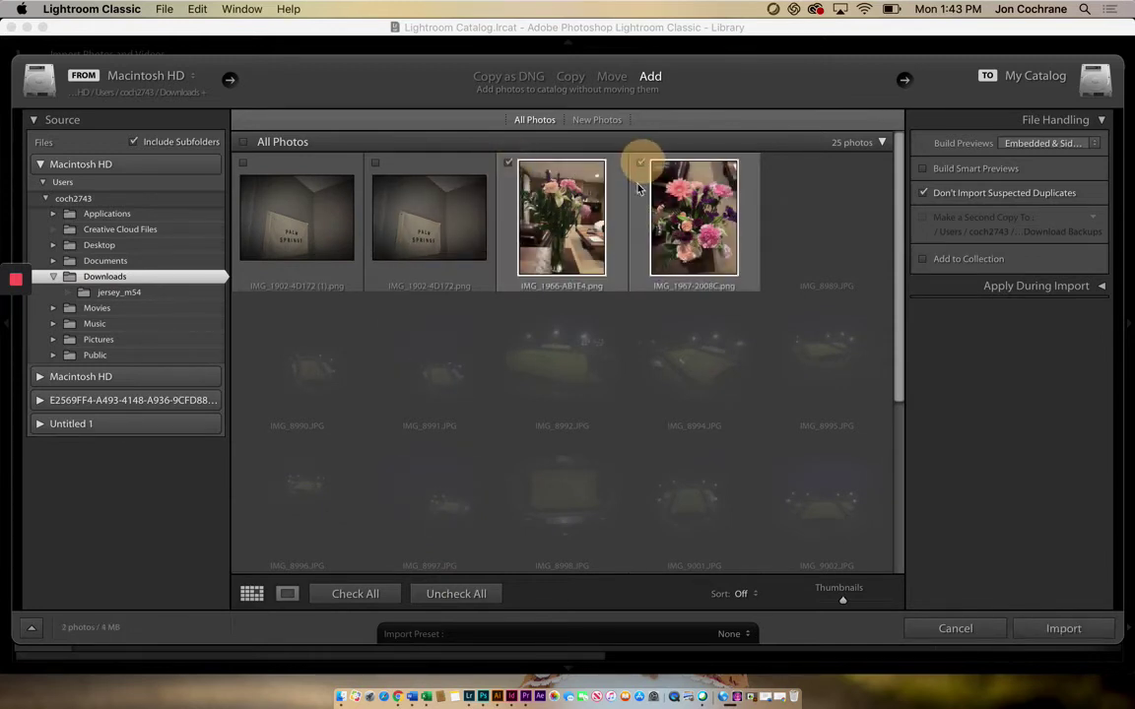
pyautogui.keyDown('shift'); pyautogui.click(253, 176); pyautogui.keyUp('shift')
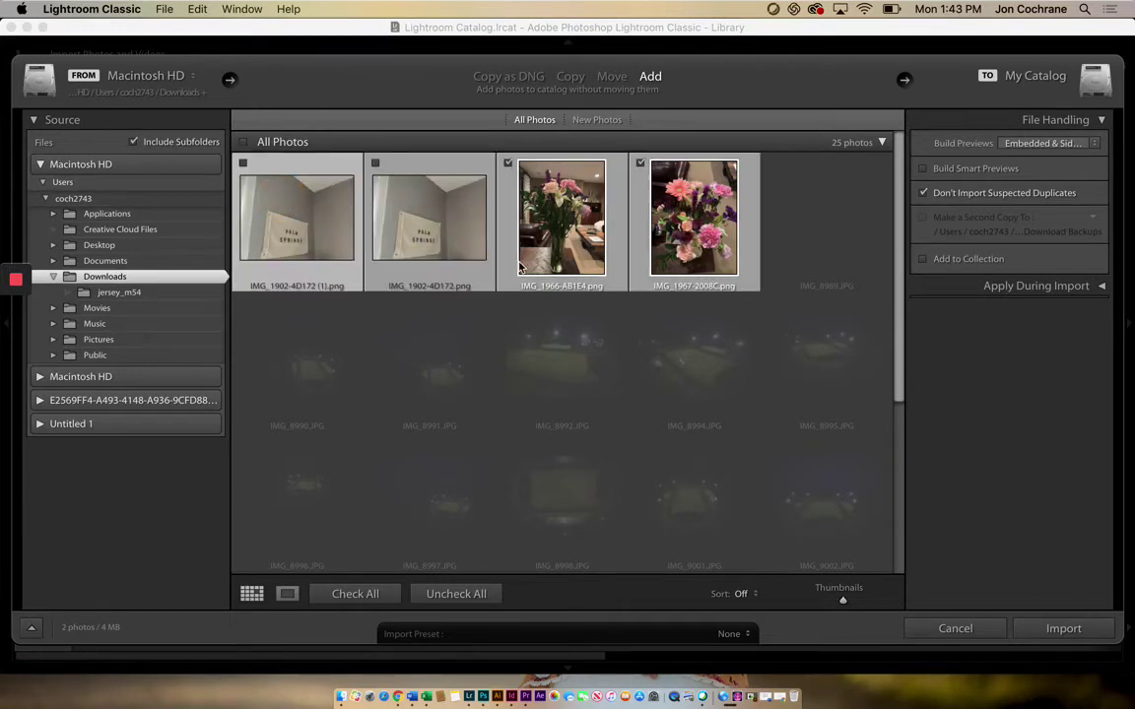
pyautogui.click(456, 594)
pyautogui.click(307, 233)
pyautogui.click(803, 304)
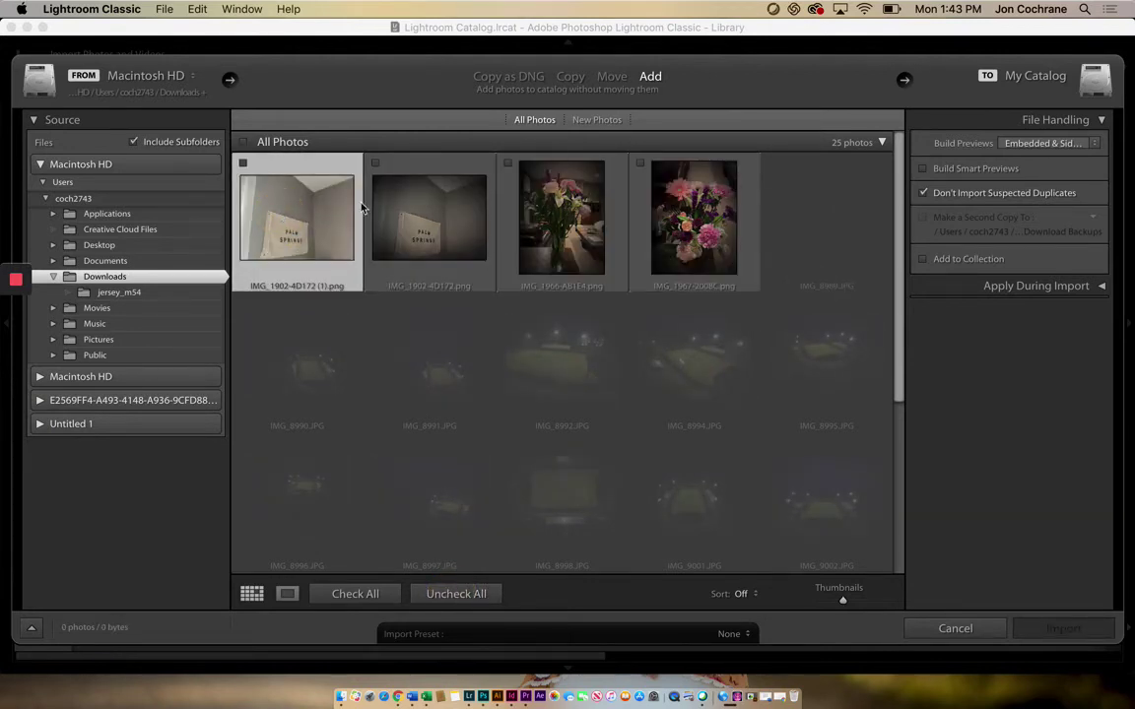
pyautogui.keyDown('shift'); pyautogui.click(664, 224); pyautogui.keyUp('shift')
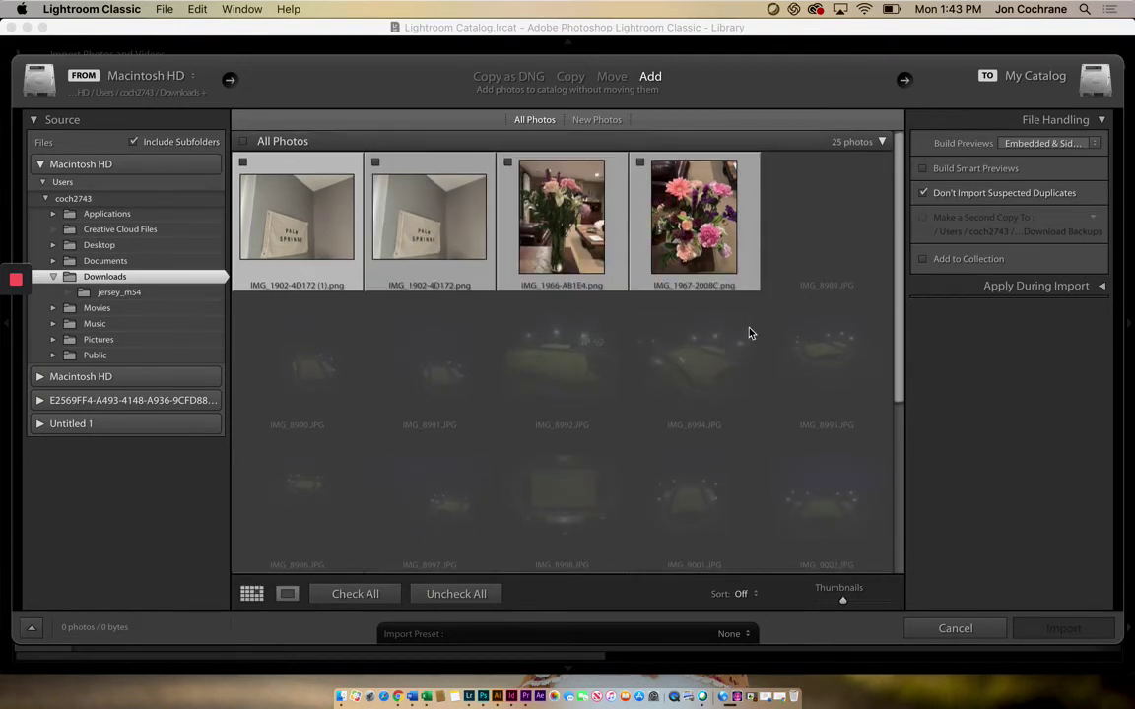
pyautogui.scroll(-5, 747, 329)
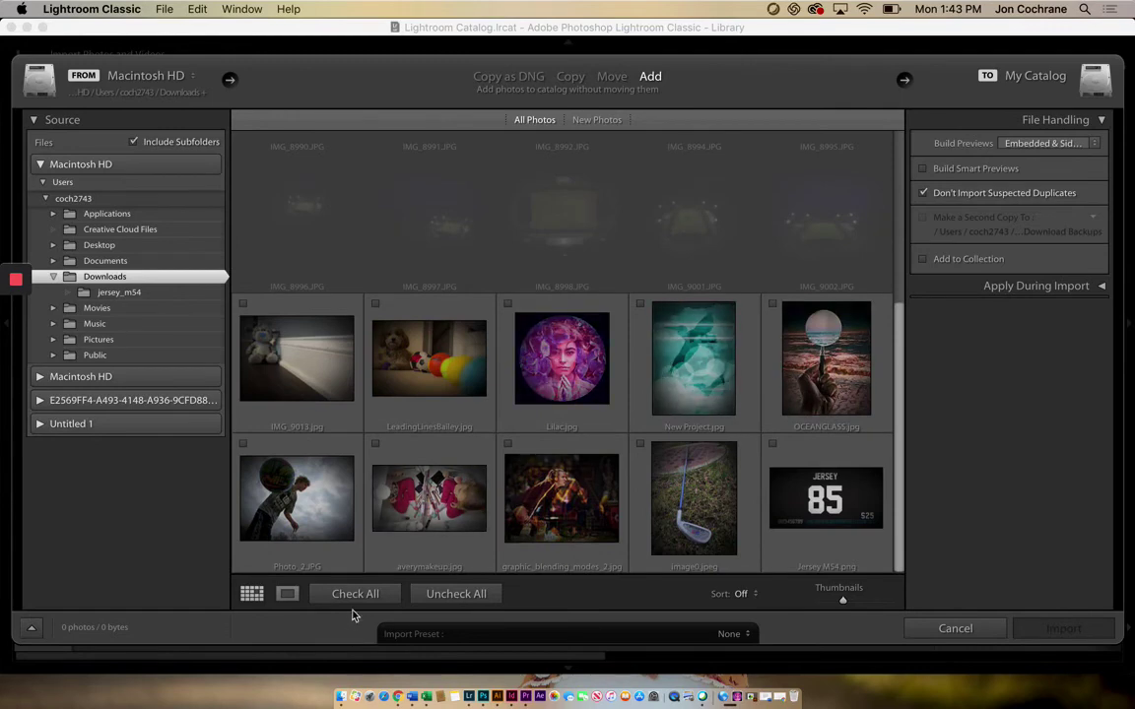
# Step: Check only the four selected PNG photos for import, totalling 4 photos / 7 MB
pyautogui.click(353, 595)
pyautogui.click(456, 594)
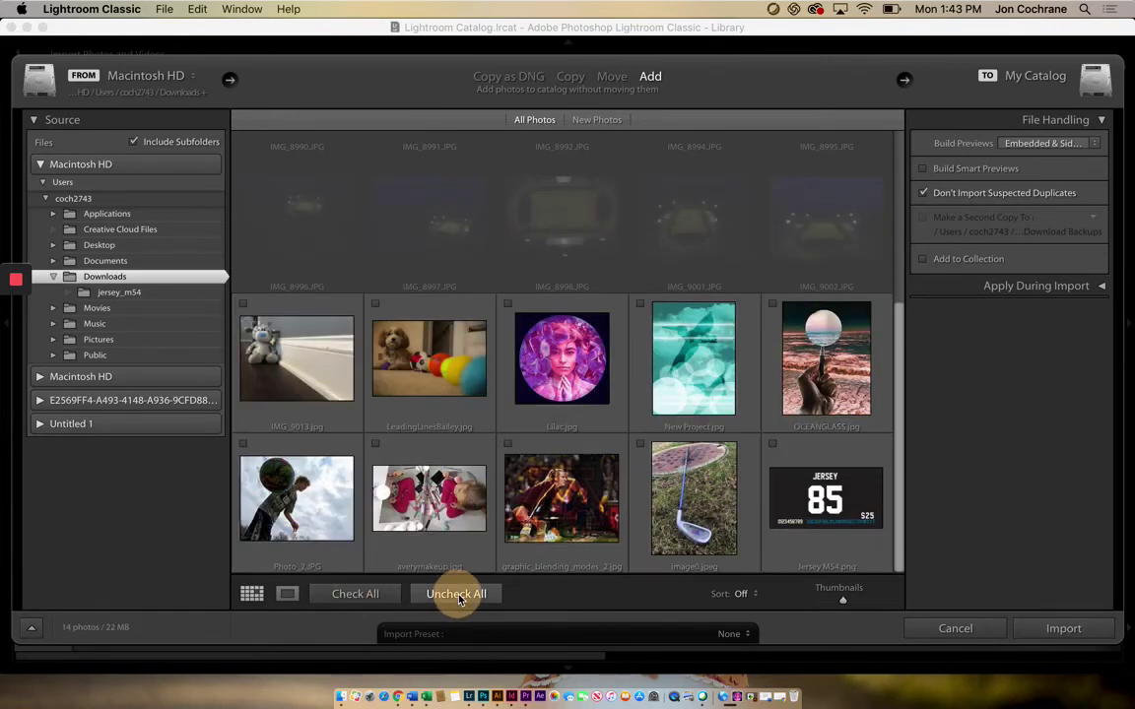
pyautogui.scroll(5, 402, 378)
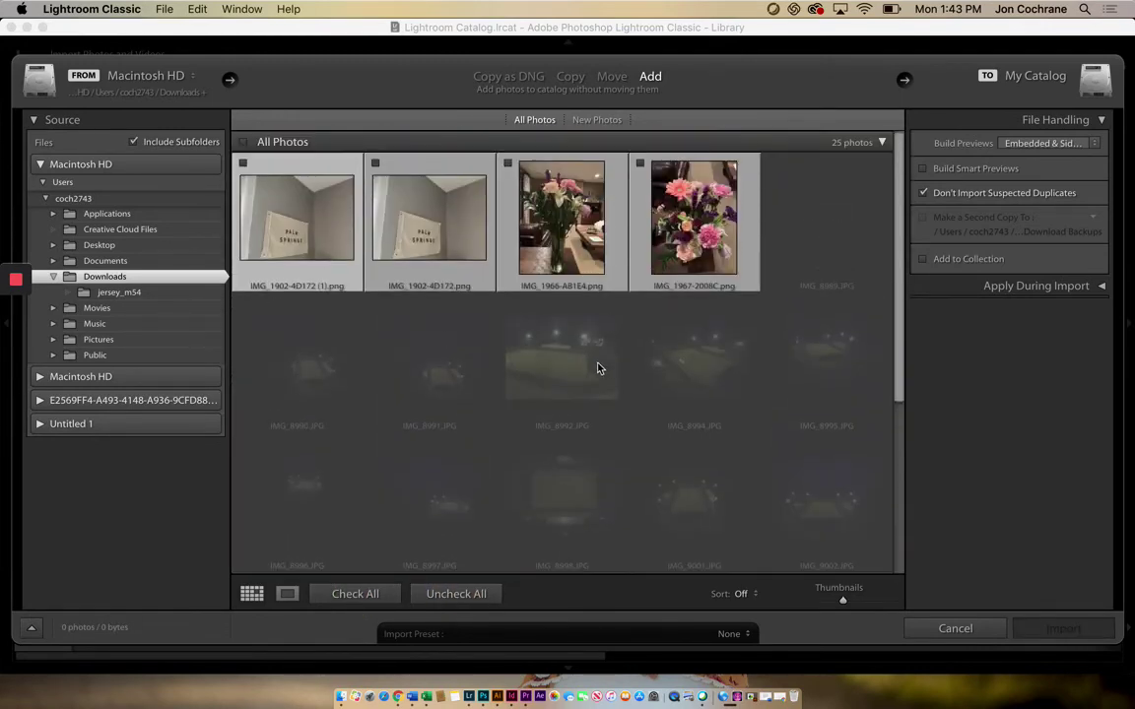
pyautogui.scroll(-3, 621, 387)
pyautogui.scroll(3, 620, 354)
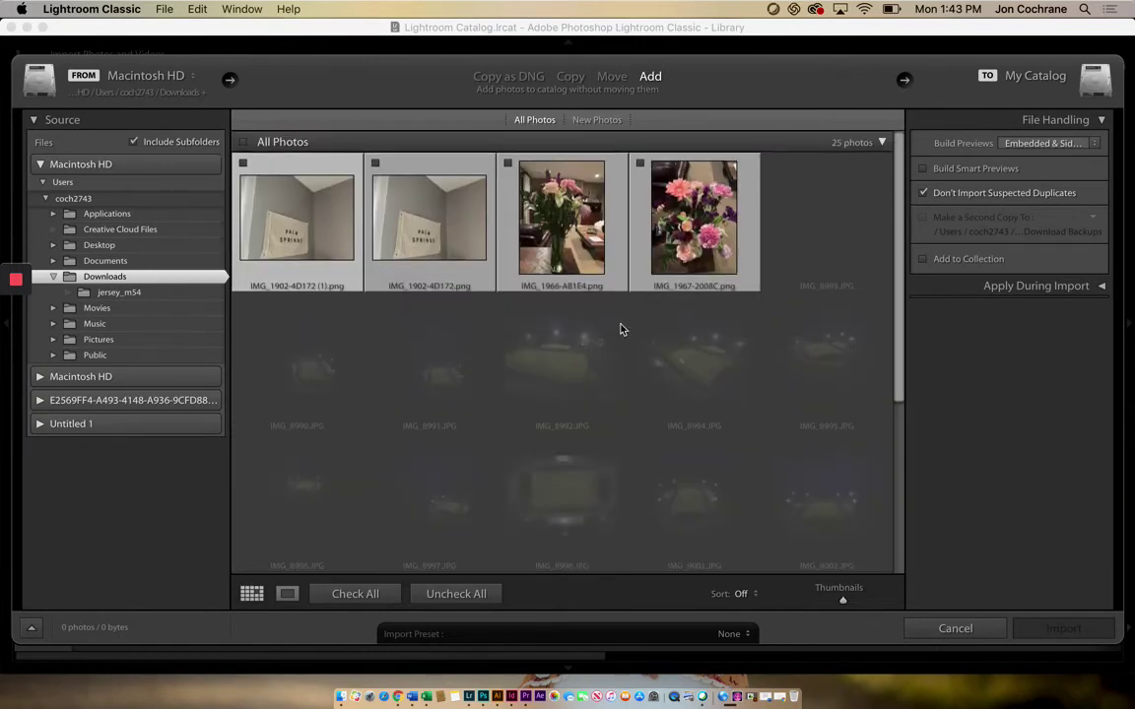
pyautogui.click(639, 165)
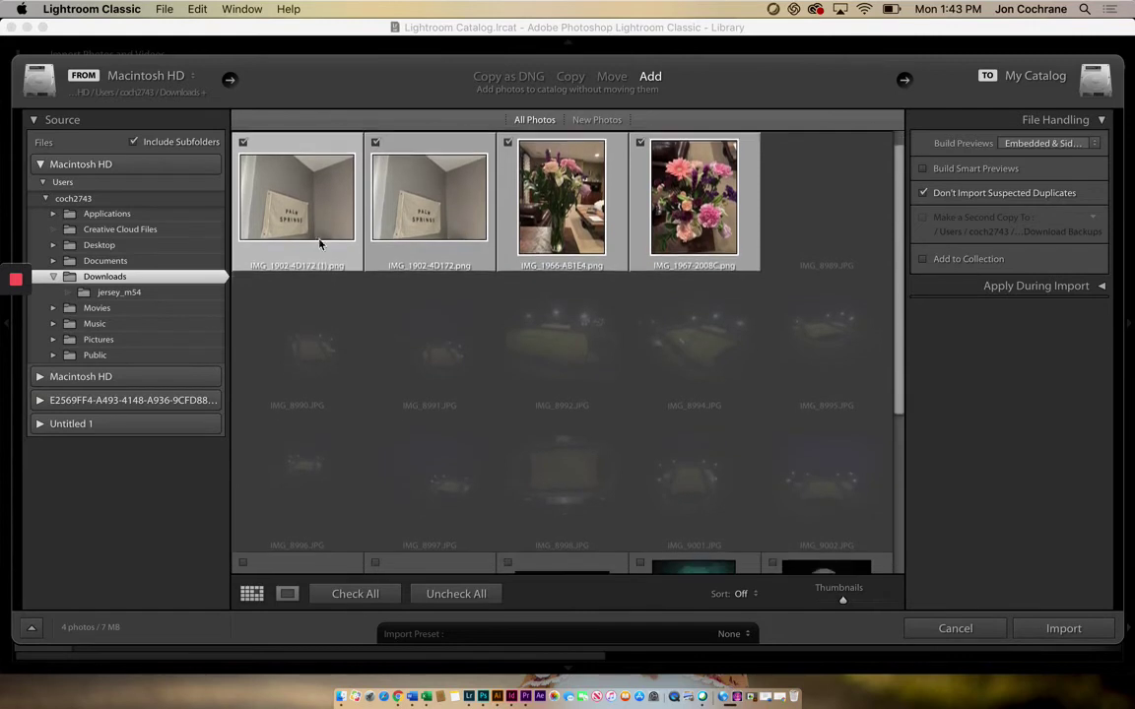
pyautogui.scroll(-5, 325, 296)
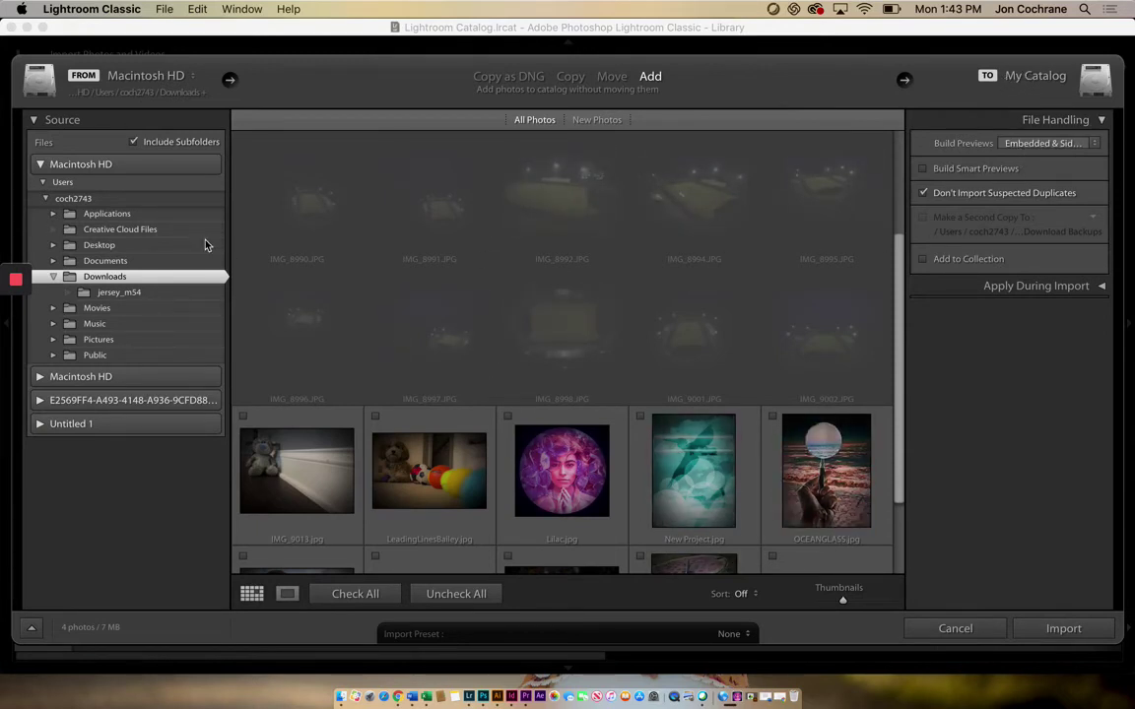
pyautogui.scroll(3, 537, 328)
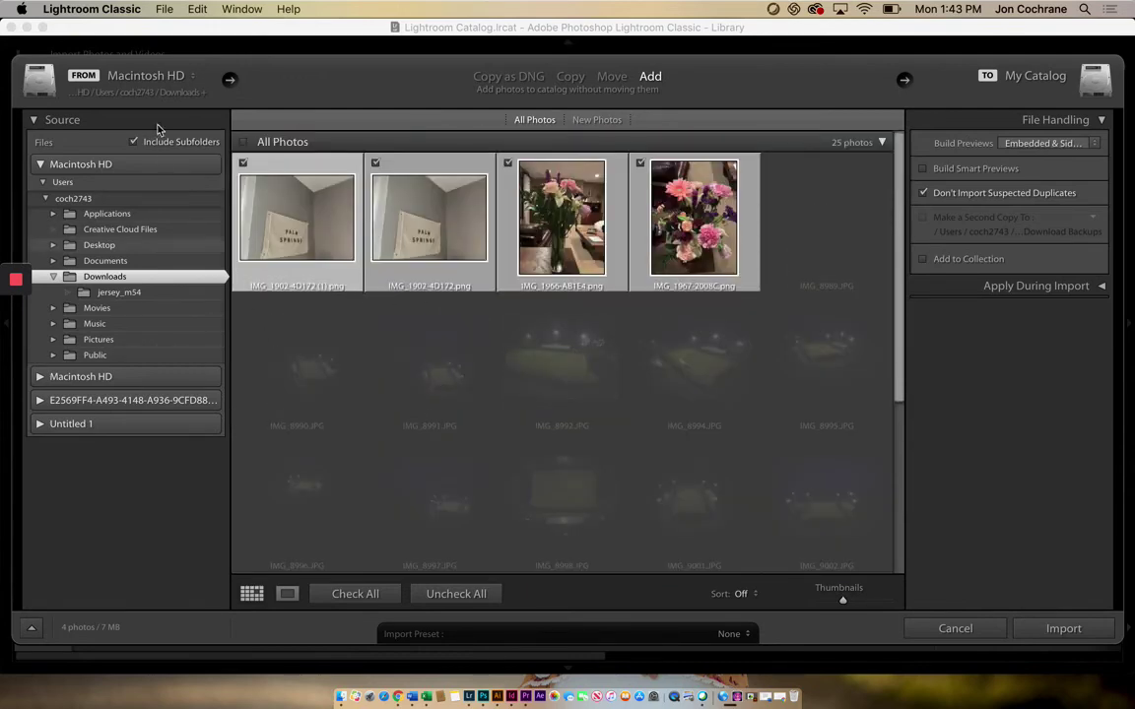
# Step: Cancel the import and show folder 2020-04-12, briefly viewing its second photo in Develop
pyautogui.click(956, 628)
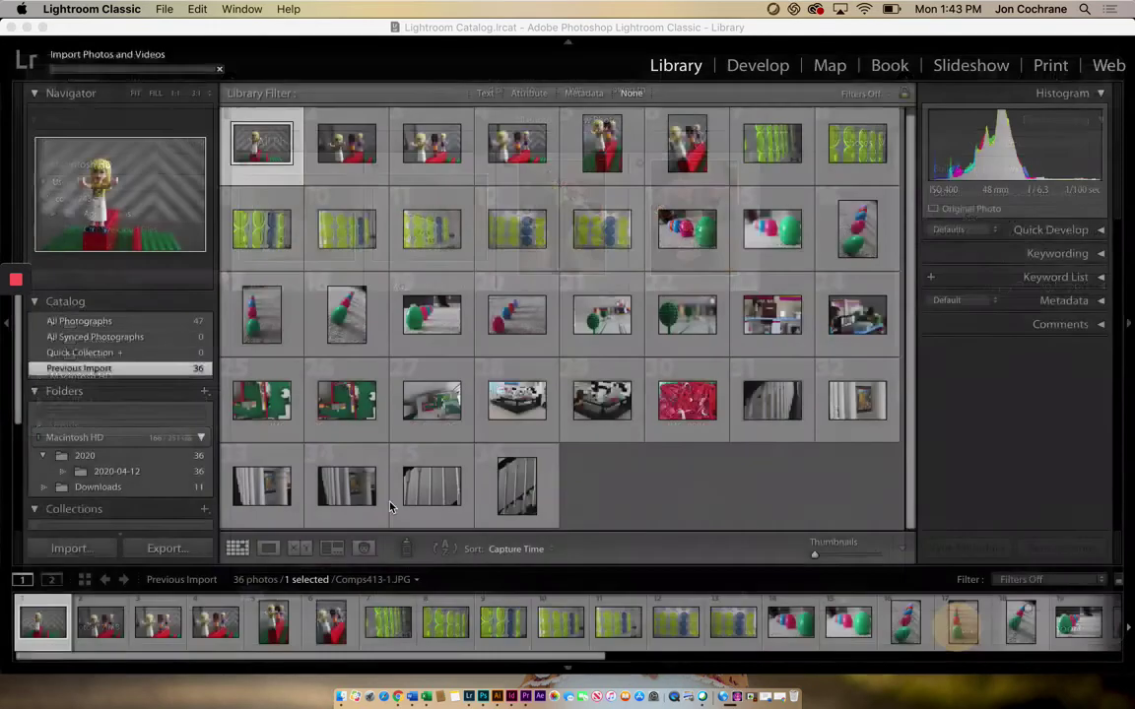
pyautogui.click(107, 471)
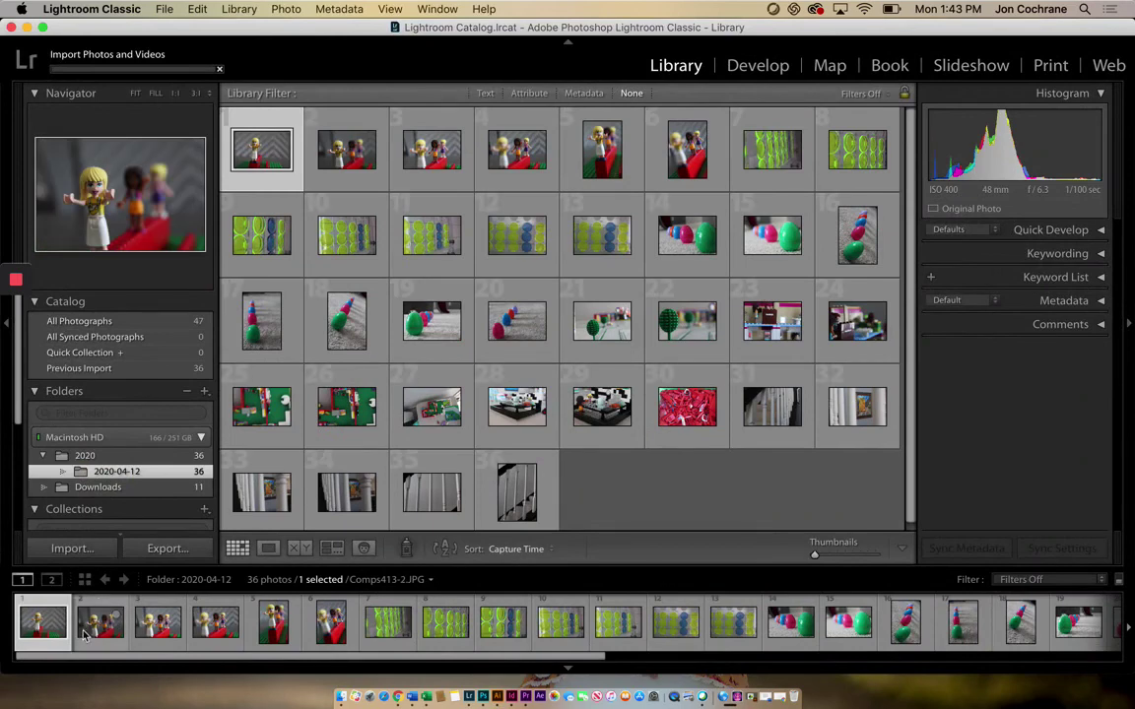
pyautogui.click(103, 628)
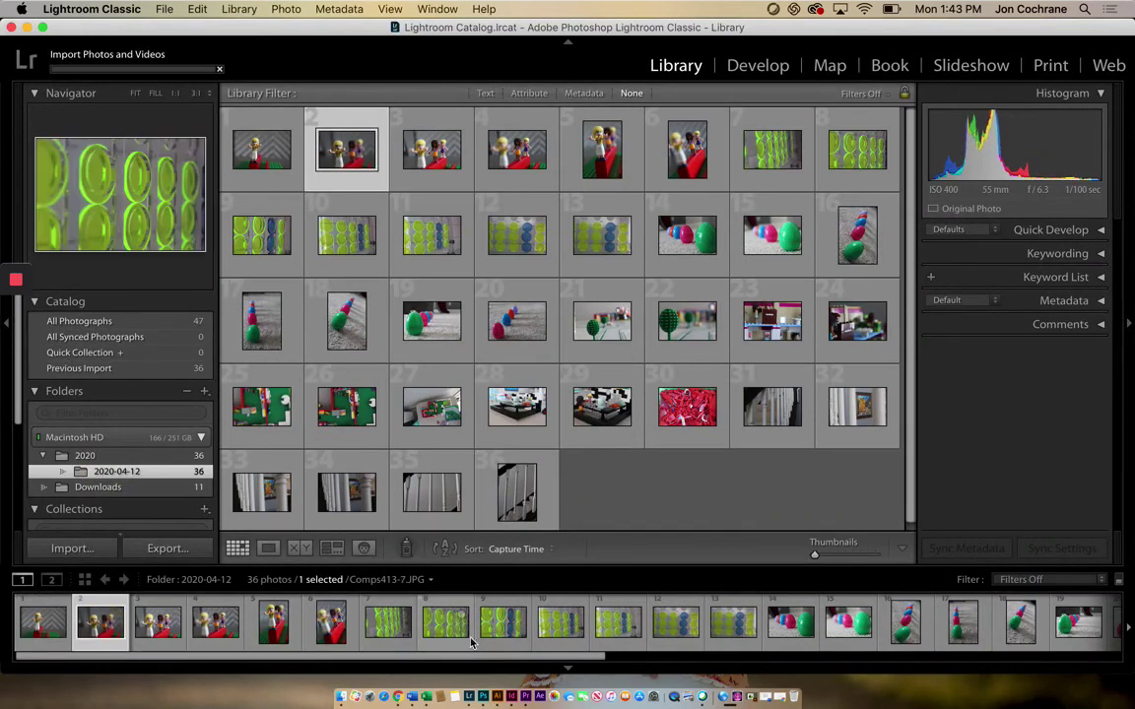
pyautogui.click(758, 67)
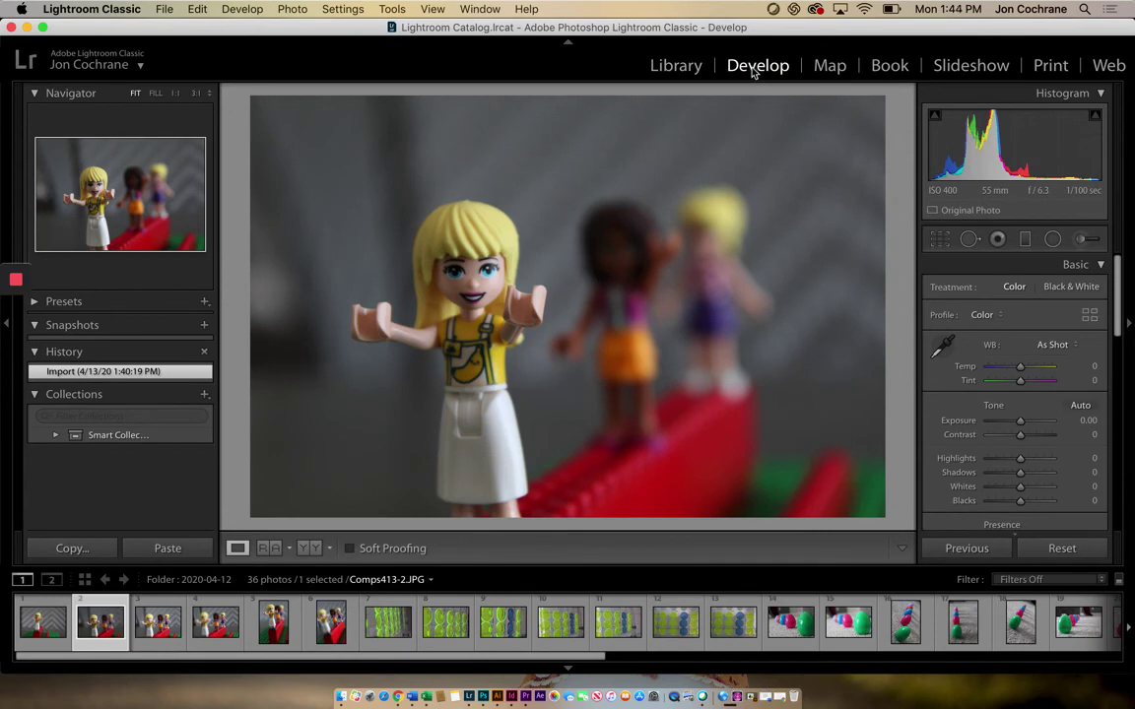
pyautogui.click(663, 67)
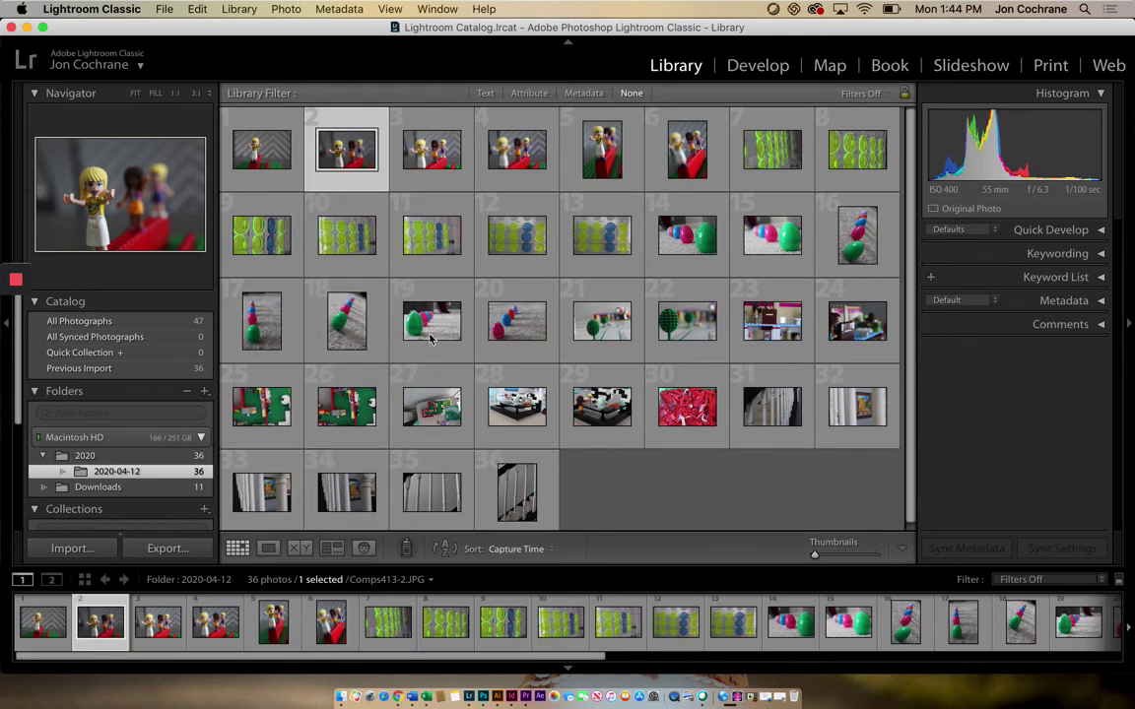
# Step: Rename folder 2020-04-12 to 'Comps 4.13' from its context menu and reselect it
pyautogui.rightClick(118, 474)
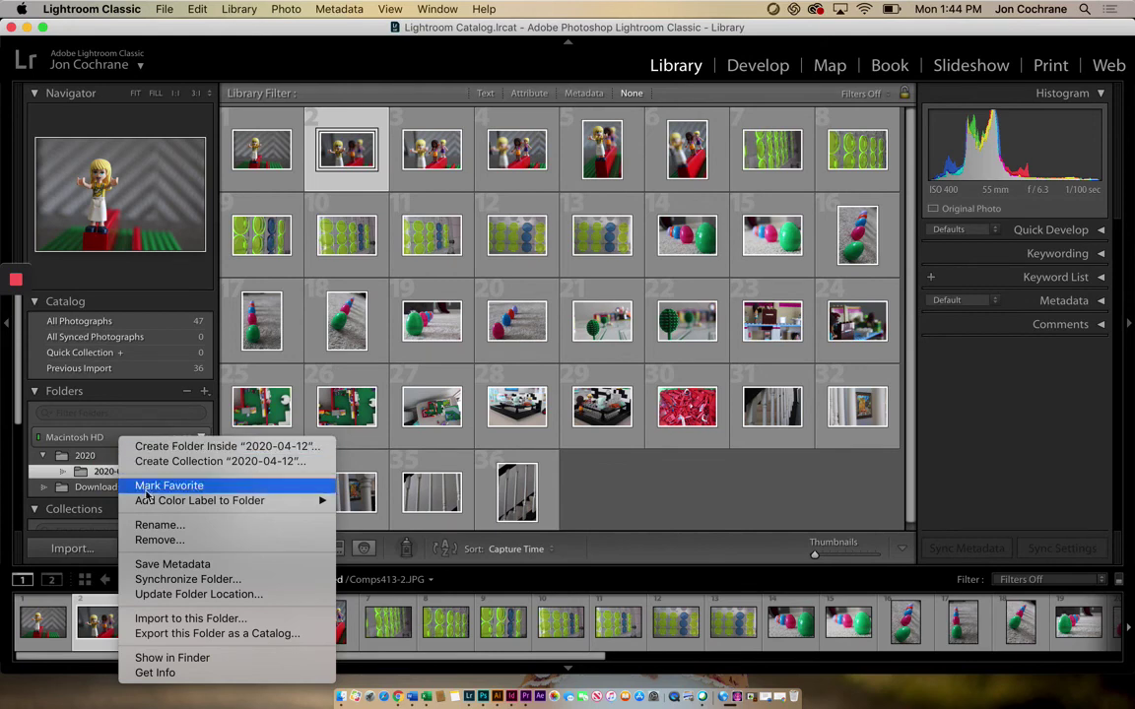
pyautogui.press('Escape')
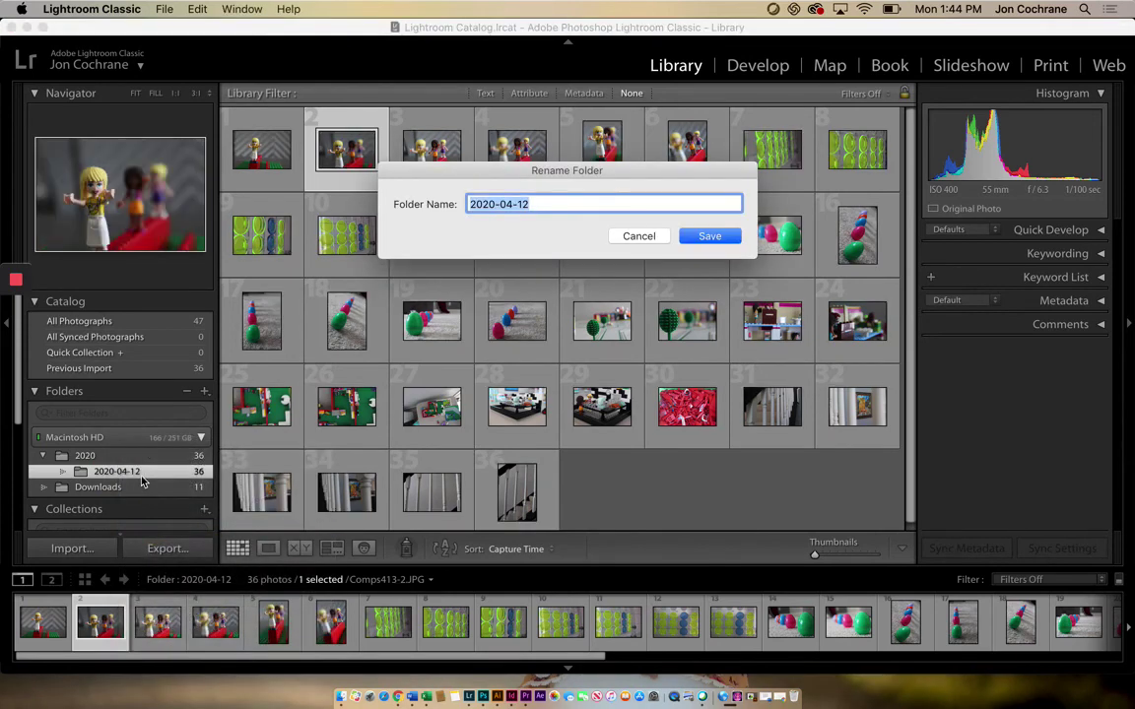
pyautogui.write('Comps413')
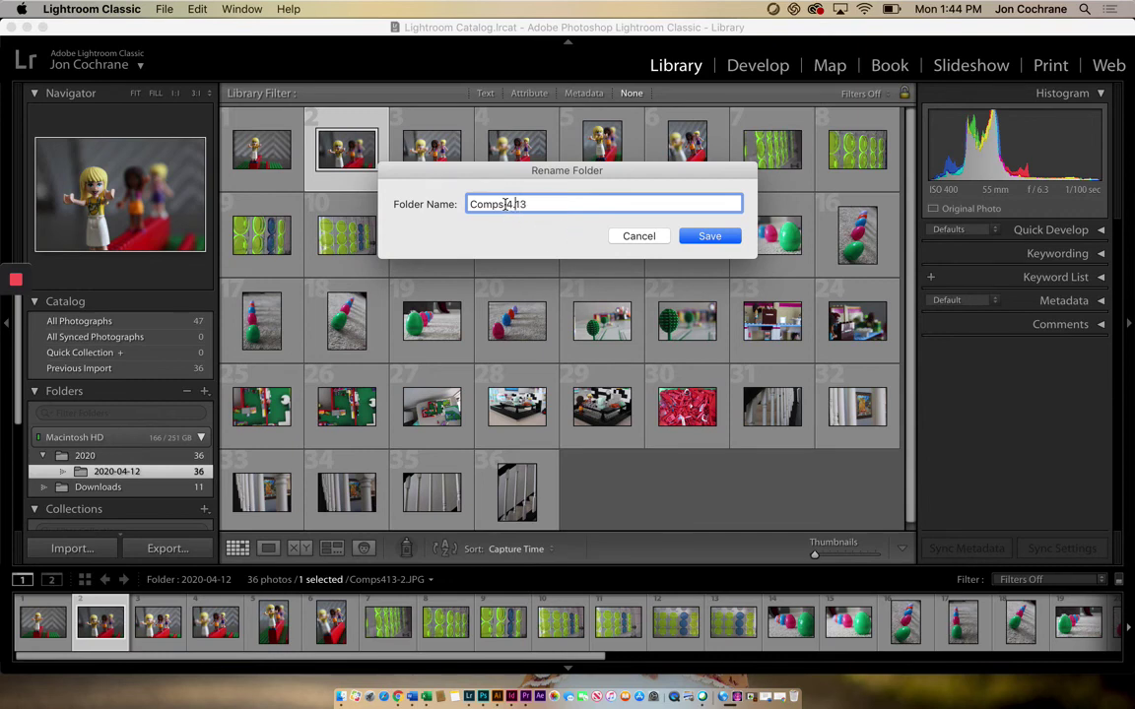
pyautogui.click(511, 204)
pyautogui.click(528, 204)
pyautogui.click(704, 236)
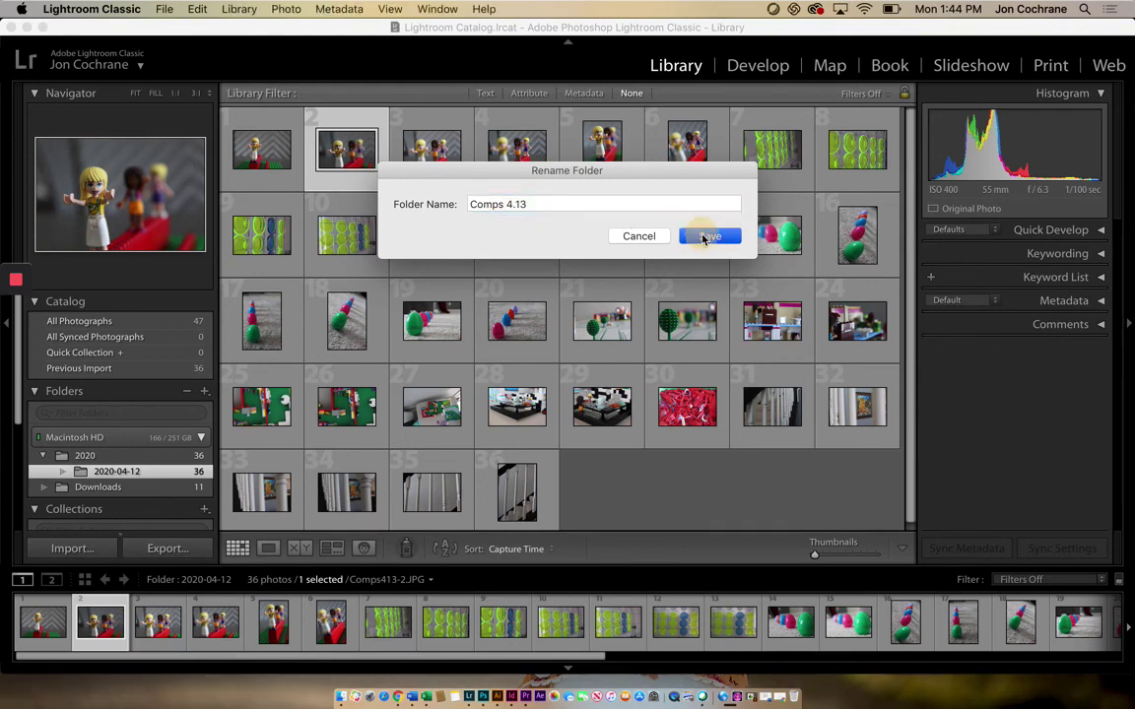
pyautogui.click(116, 471)
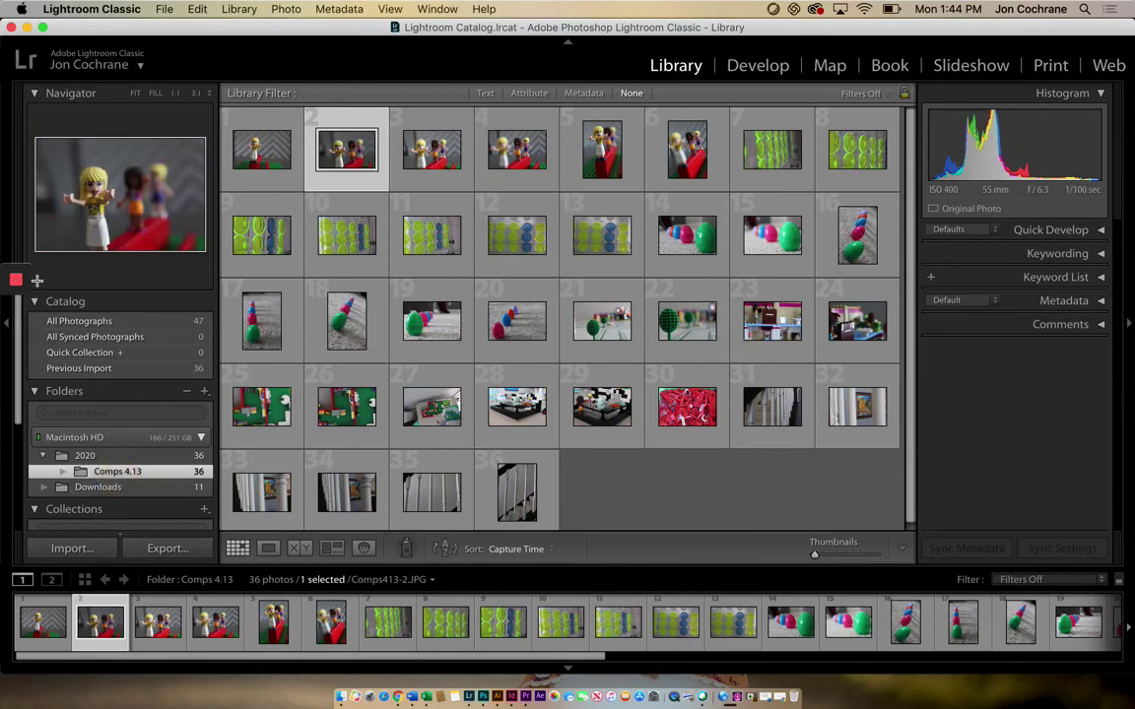
pyautogui.moveTo(15, 283)
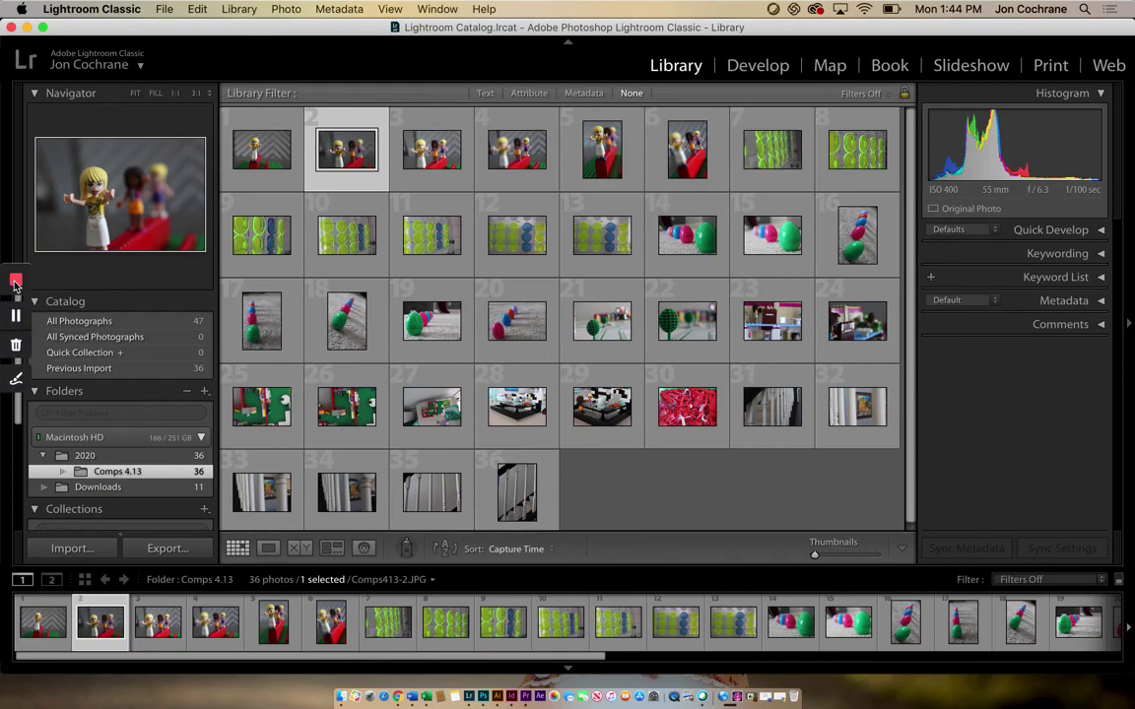